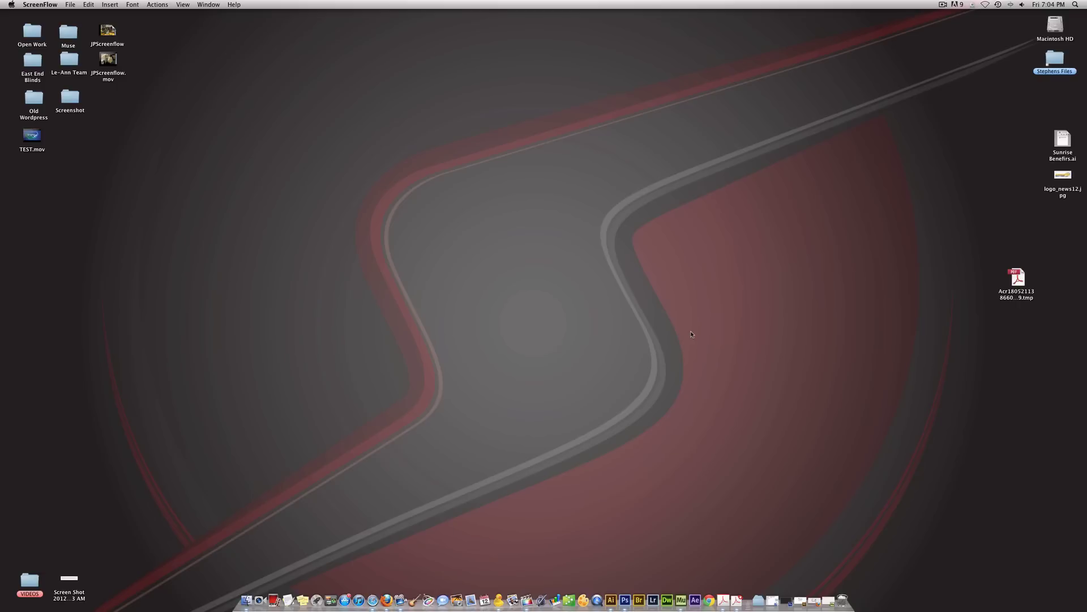
# - Open Adobe Muse and create a new site with a page width of 1000
pyautogui.click(681, 601)
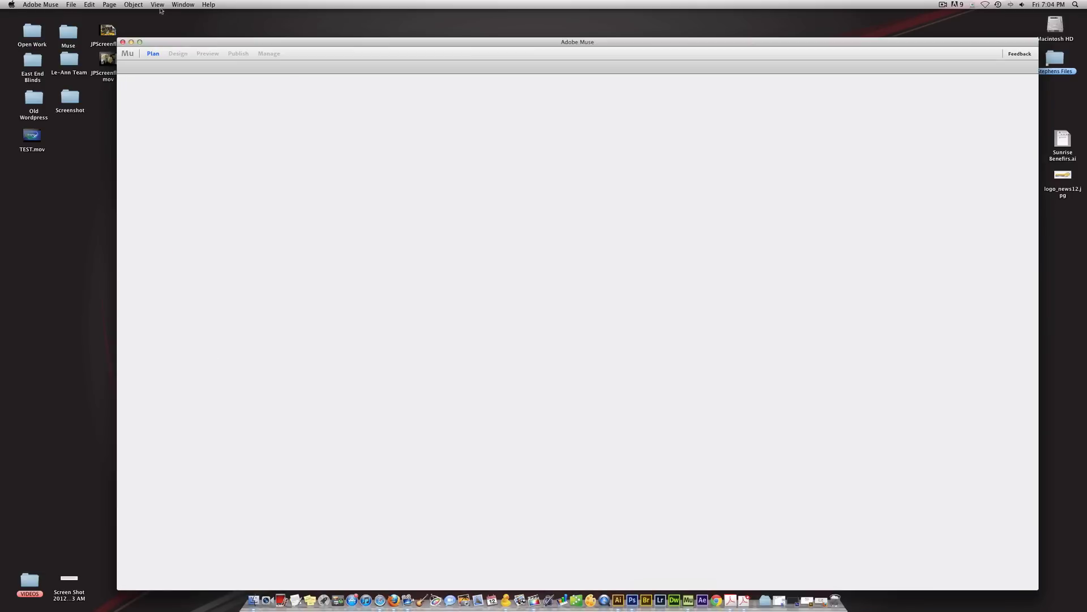
pyautogui.click(71, 5)
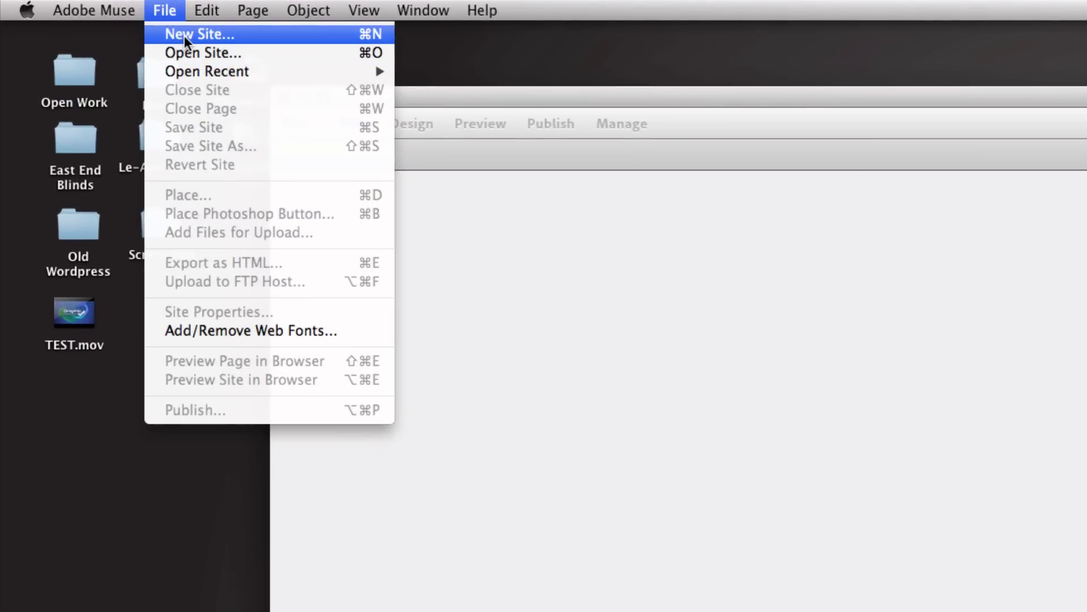
pyautogui.click(187, 36)
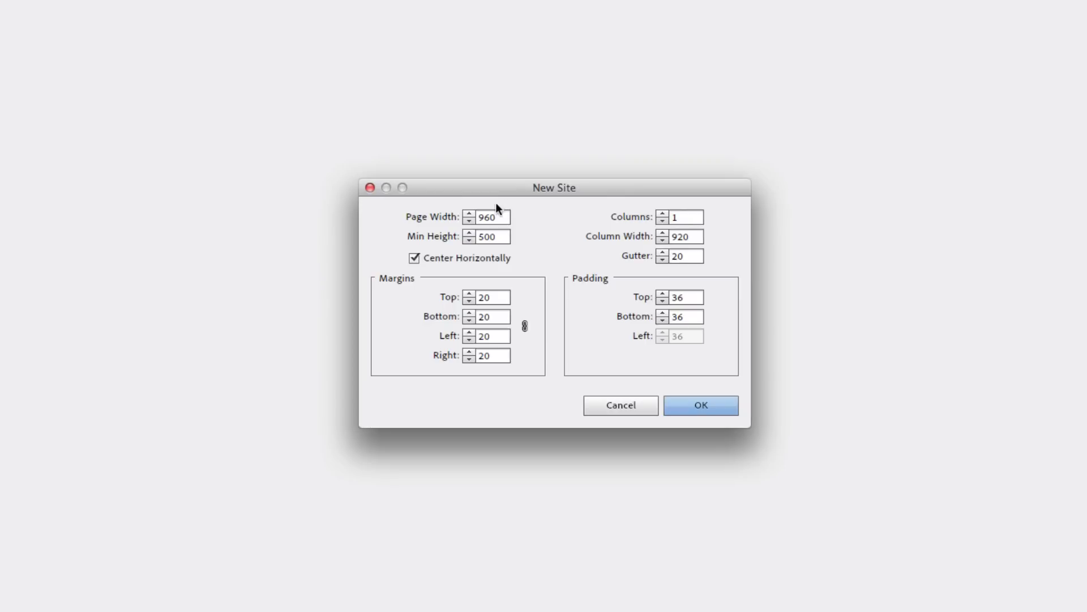
pyautogui.click(498, 218)
pyautogui.moveTo(498, 218); pyautogui.dragTo(479, 218)
pyautogui.write('1000')
pyautogui.click(712, 406)
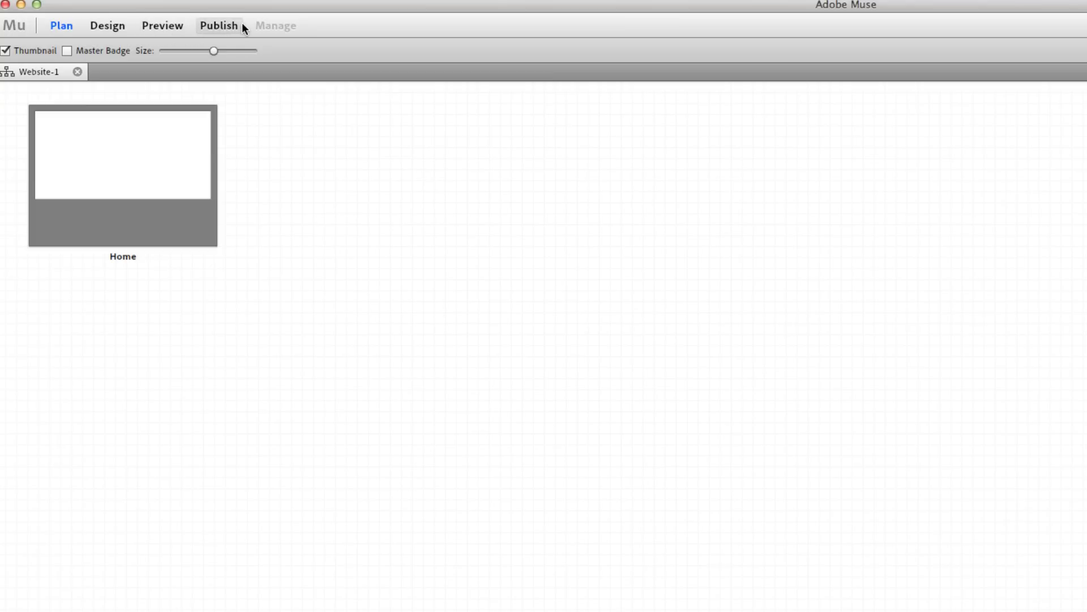
# - Add three top-level pages after Home in the site plan, named About Us, Contact Us and Photo Gallery
pyautogui.moveTo(222, 124)
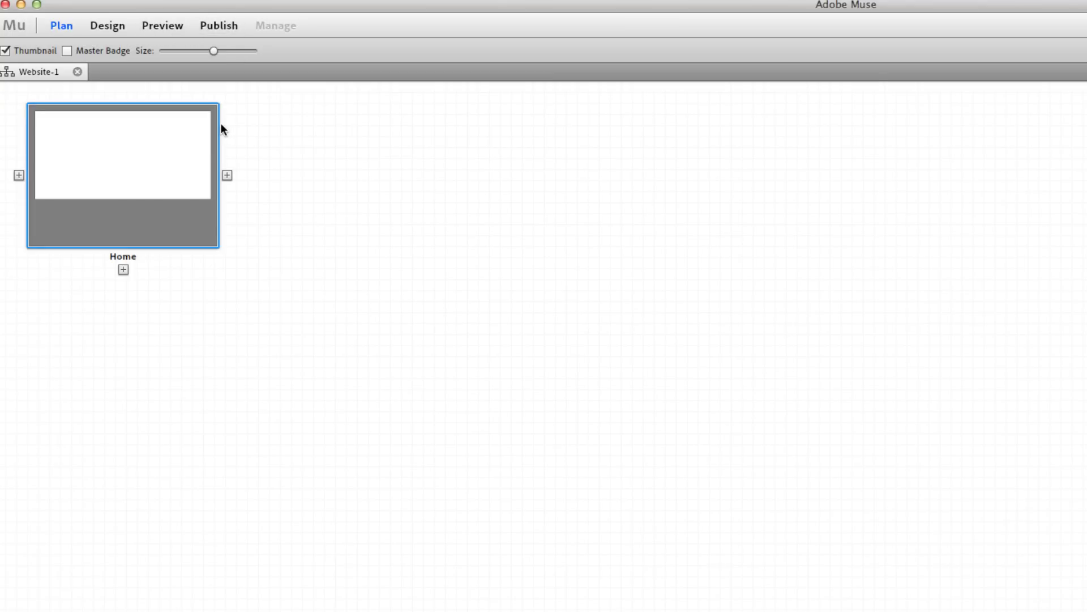
pyautogui.click(226, 176)
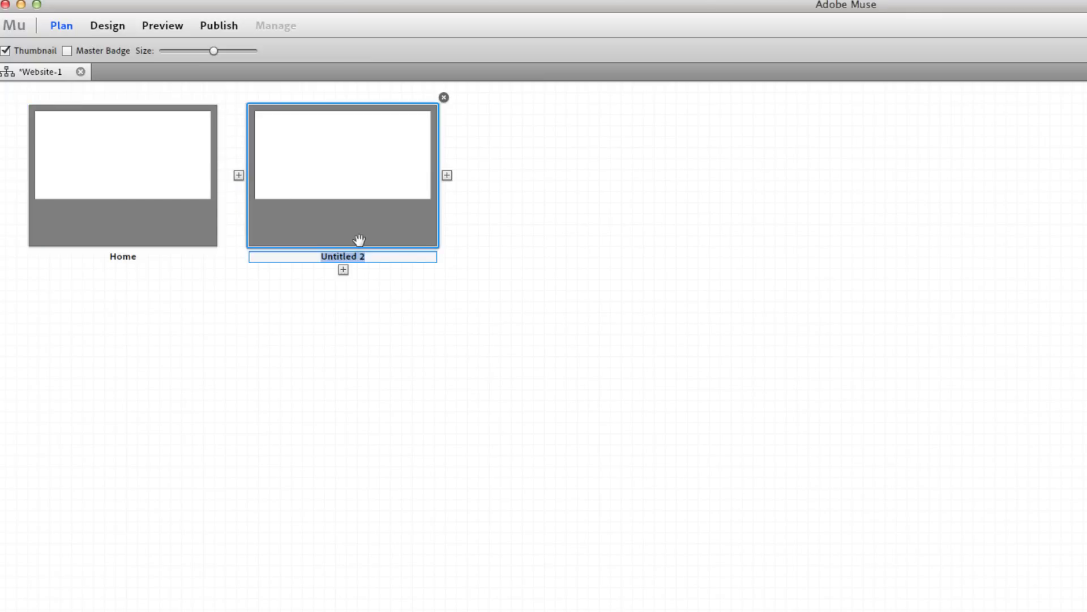
pyautogui.write('About Us')
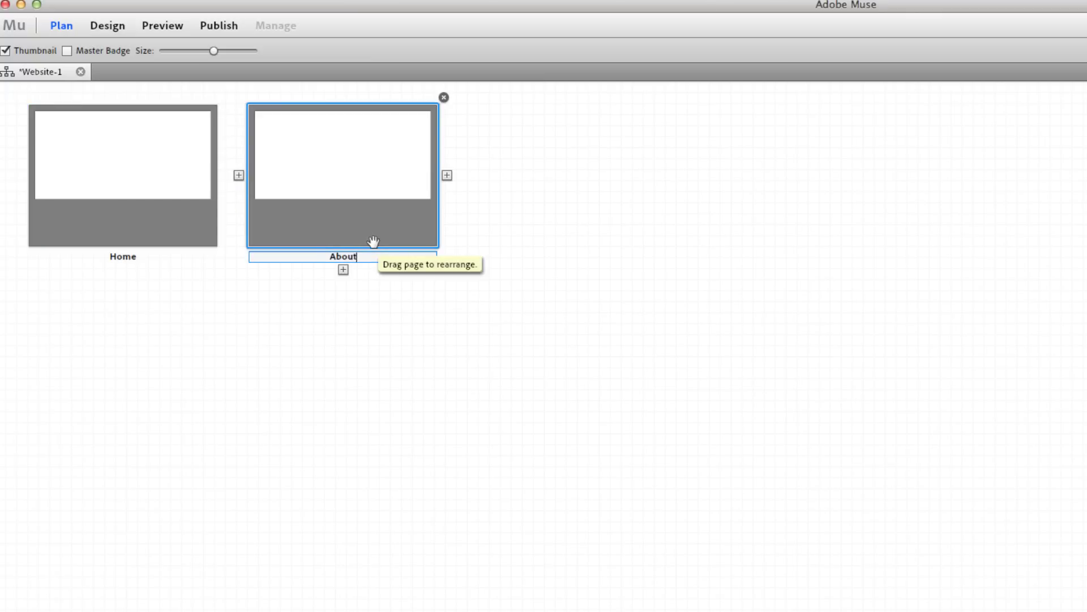
pyautogui.click(447, 175)
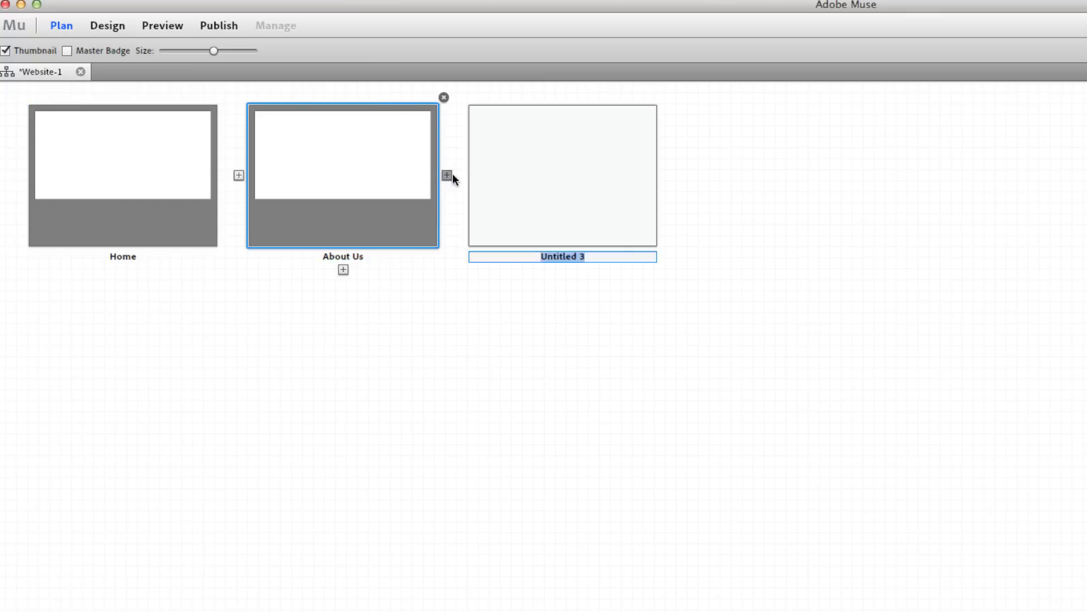
pyautogui.write('Contact Us')
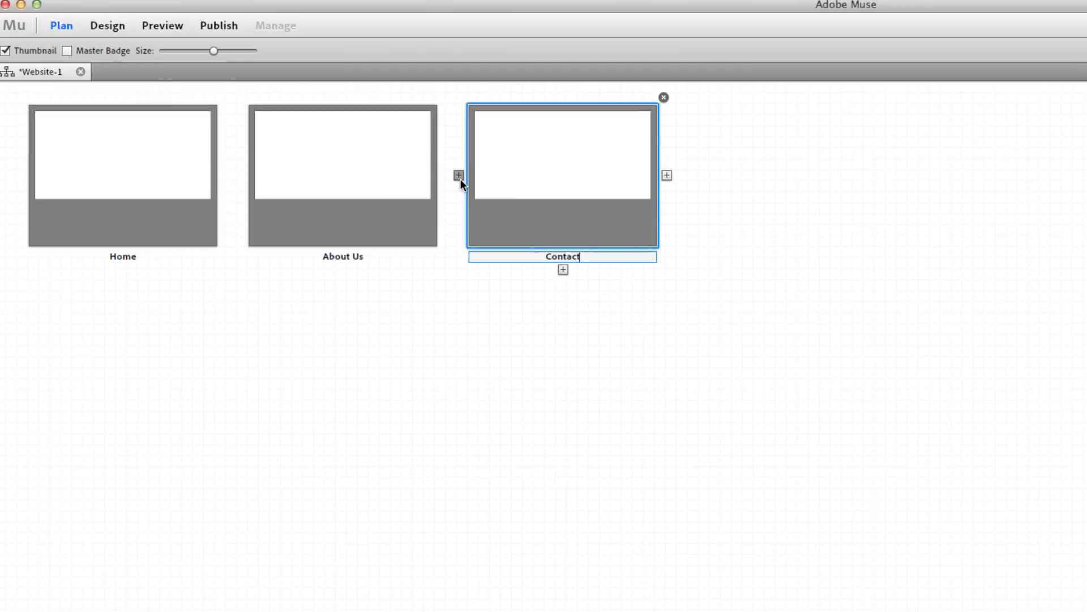
pyautogui.click(725, 162)
pyautogui.click(666, 175)
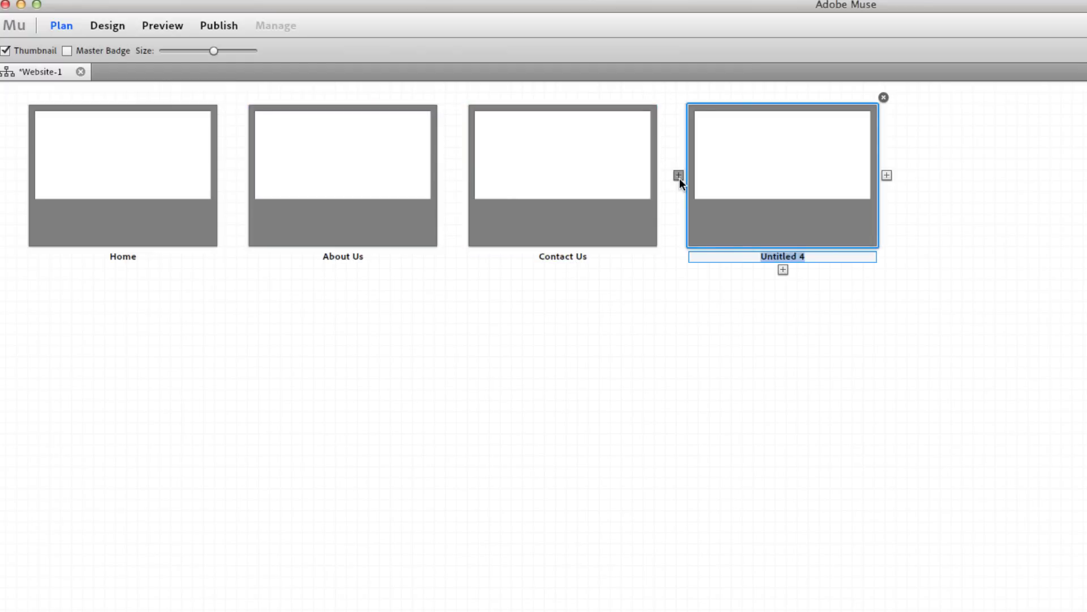
pyautogui.write('Photo Gallery')
pyautogui.click(385, 311)
# - Open the Home page for design from the site plan
pyautogui.moveTo(335, 224)
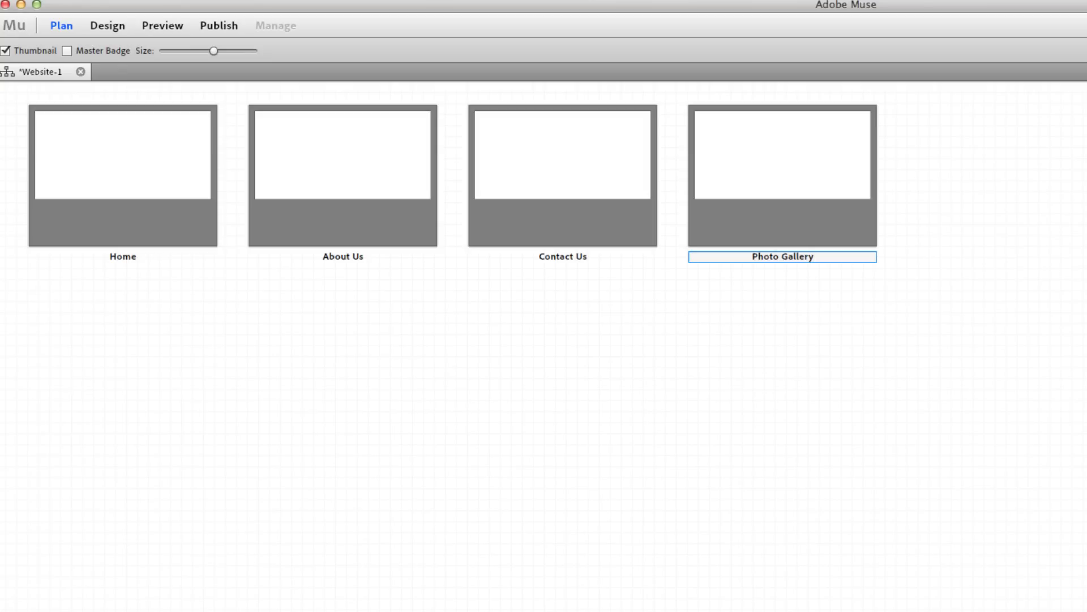
pyautogui.moveTo(111, 192)
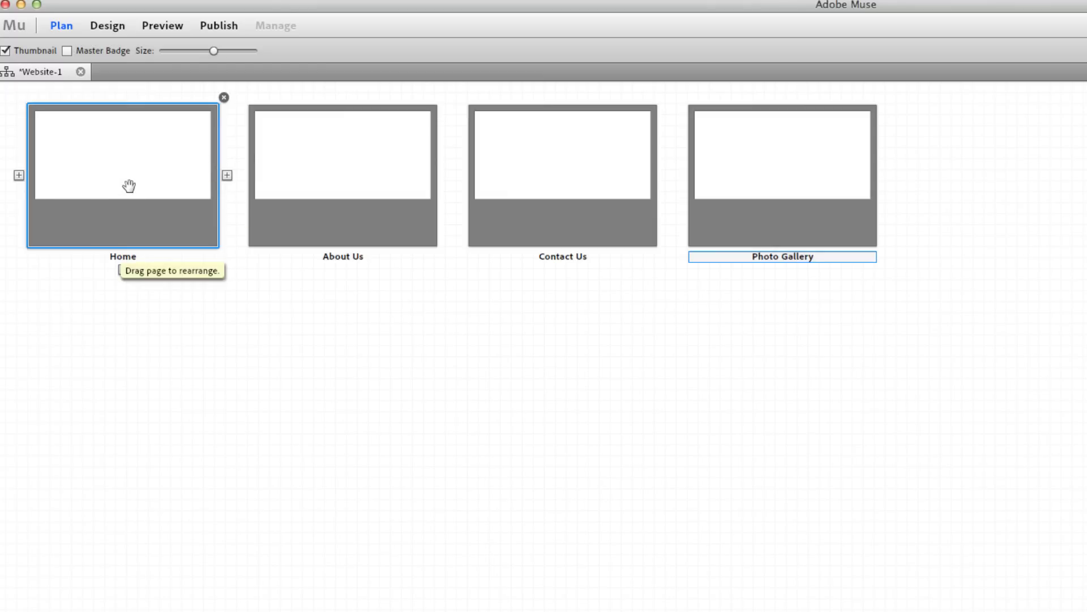
pyautogui.click(129, 185)
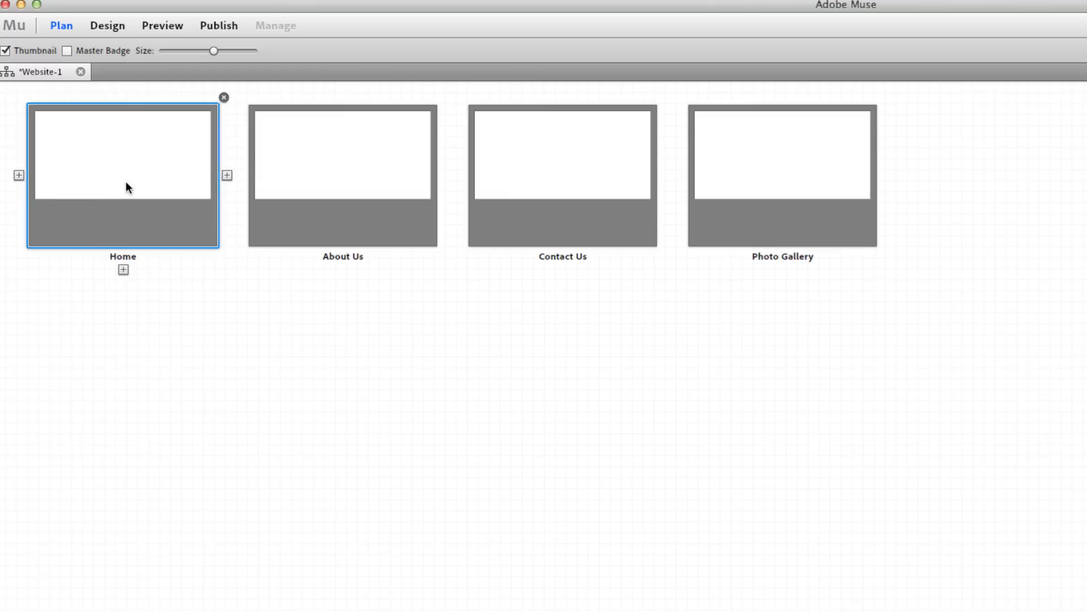
pyautogui.doubleClick(126, 182)
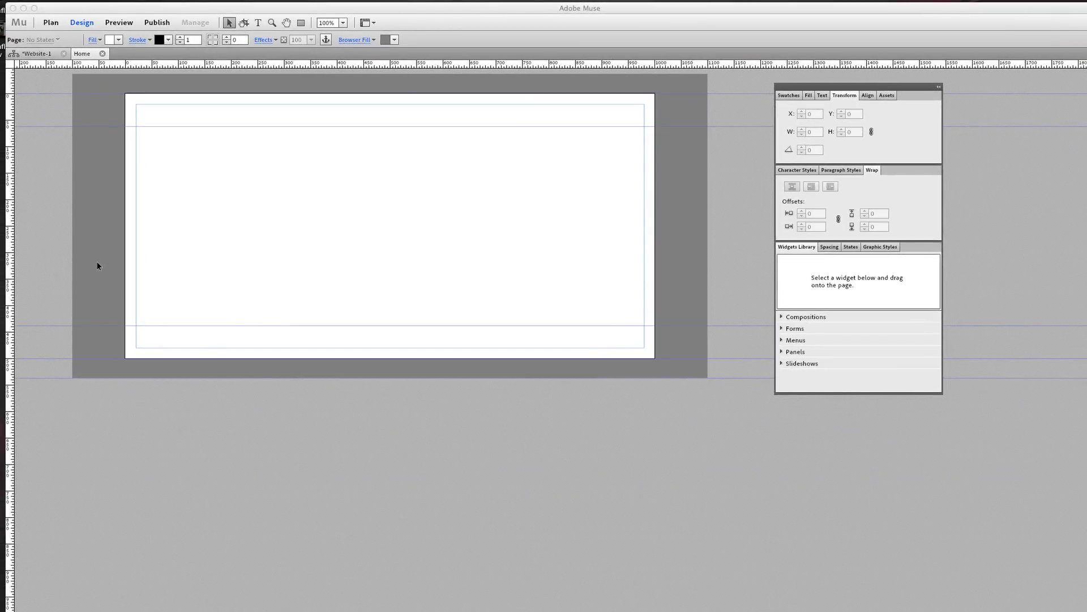
# - Hide the guides on the Home page and show them again
pyautogui.moveTo(238, 296); pyautogui.dragTo(351, 379)
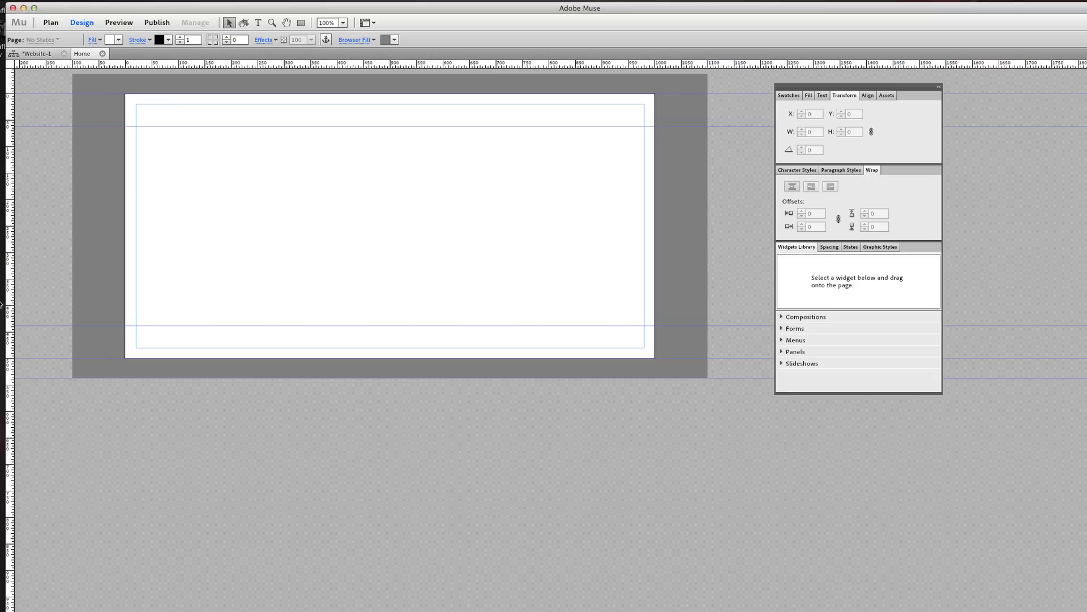
pyautogui.press('super+semicolon')
pyautogui.press('super+semicolon')
# - Raise the Home page's top guide slightly and extend the page's bottom guide to make it about 600 px high
pyautogui.moveTo(18, 94); pyautogui.dragTo(18, 92)
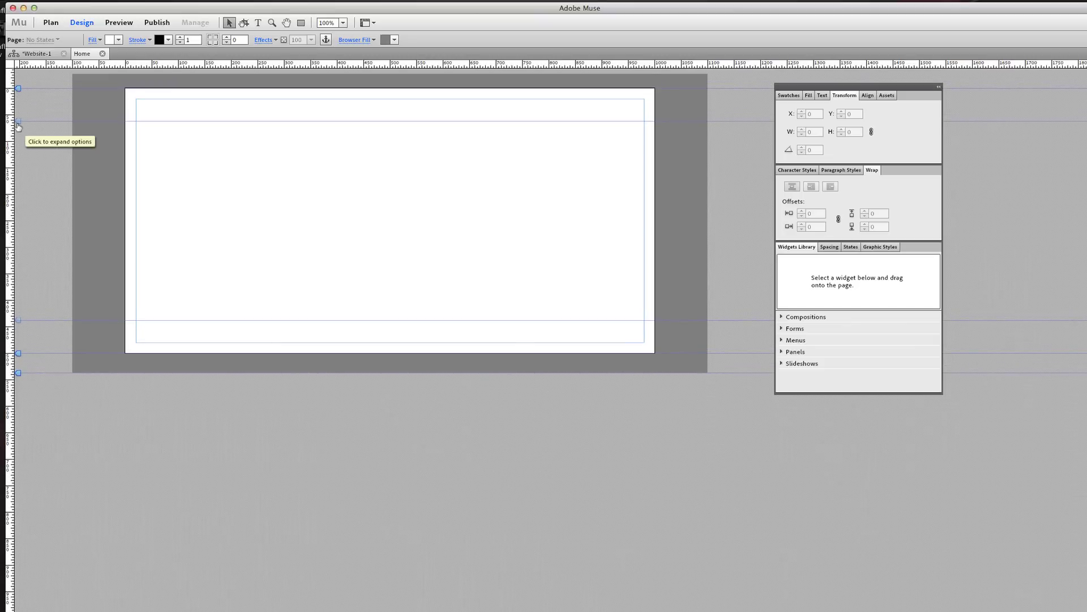
pyautogui.click(18, 326)
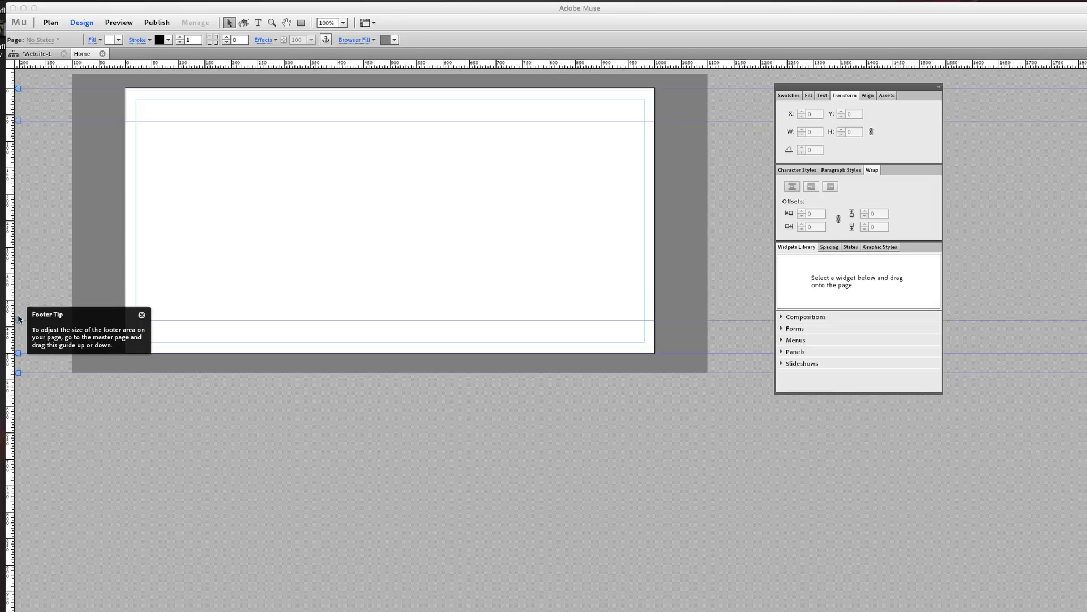
pyautogui.click(20, 335)
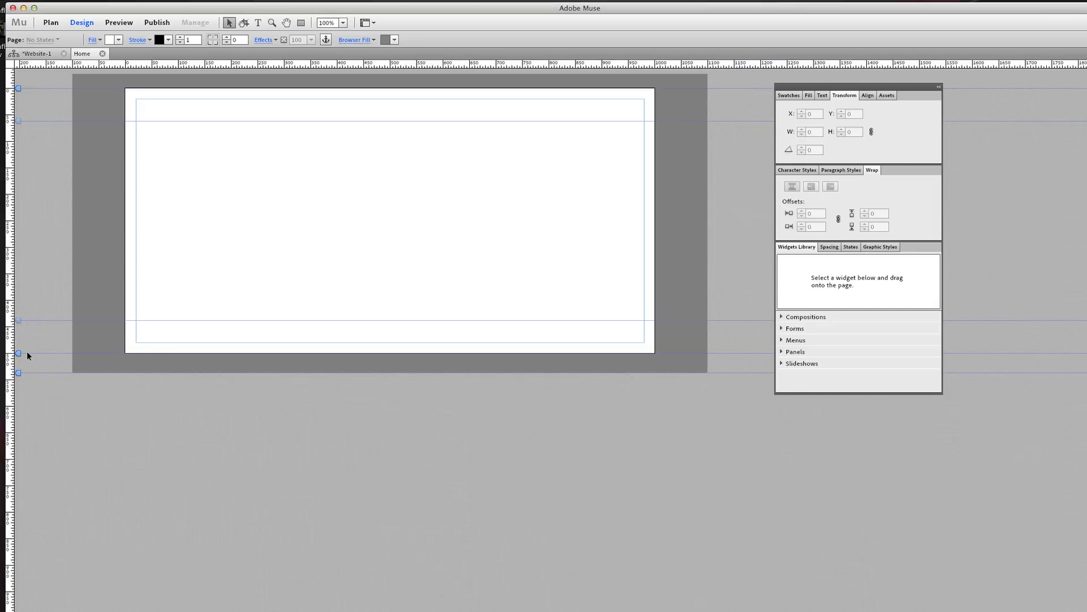
pyautogui.moveTo(18, 353); pyautogui.dragTo(19, 408)
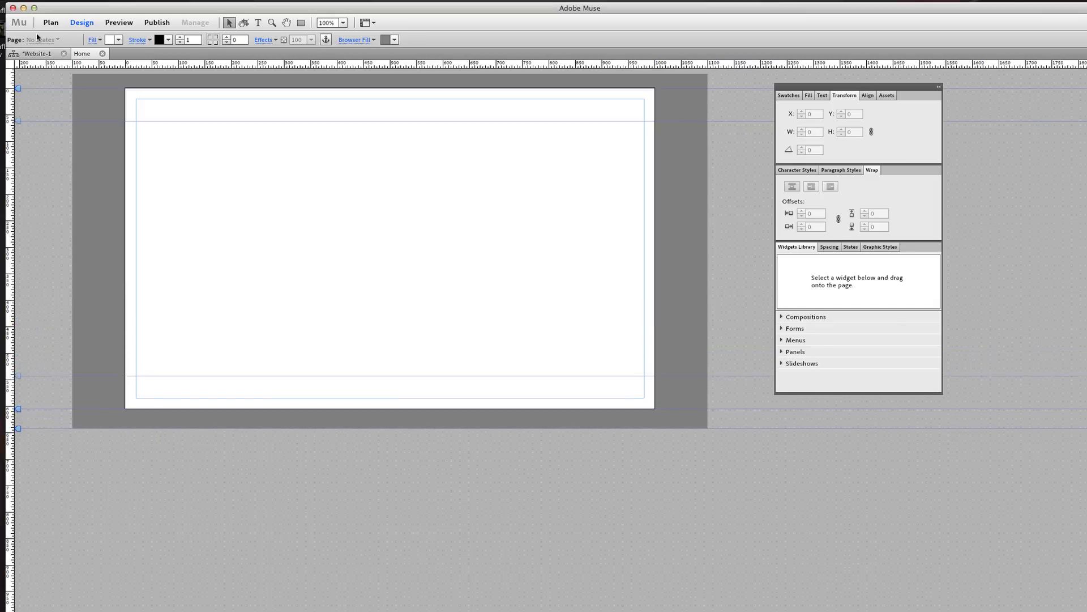
# - Raise the footer guide slightly on the A-Master page and return to the Home page
pyautogui.click(35, 53)
pyautogui.doubleClick(114, 605)
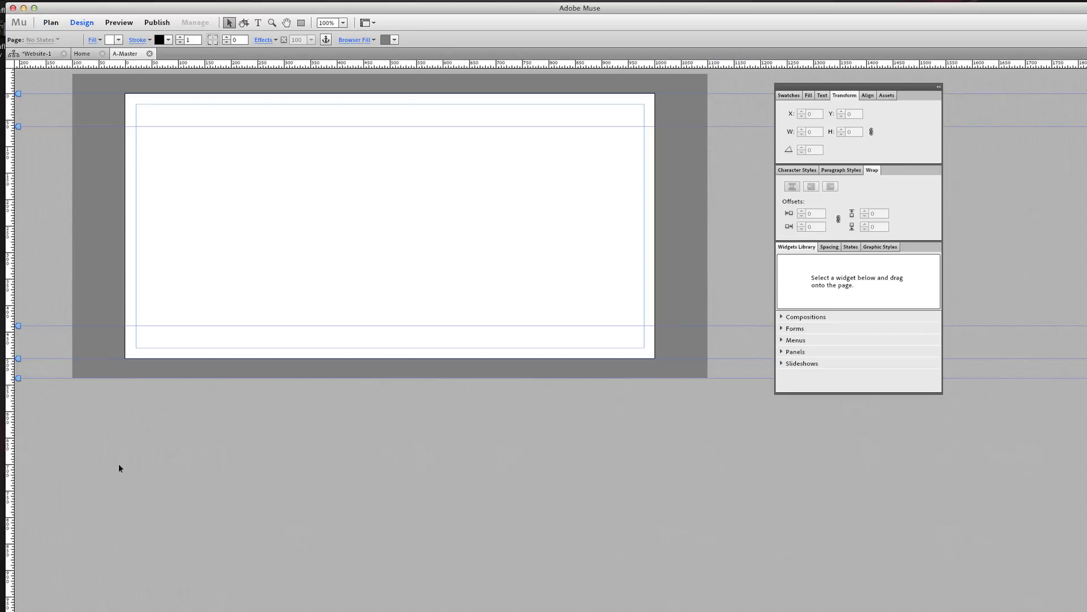
pyautogui.moveTo(20, 327)
pyautogui.mouseDown()
pyautogui.moveTo(21, 309)
pyautogui.moveTo(19, 325)
pyautogui.mouseUp()
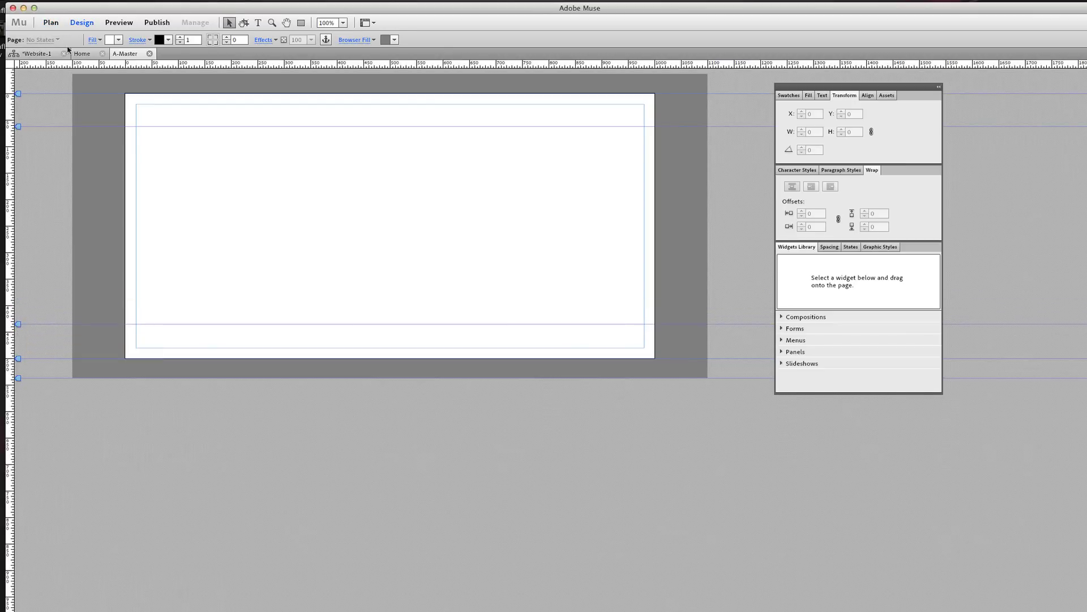
pyautogui.click(87, 55)
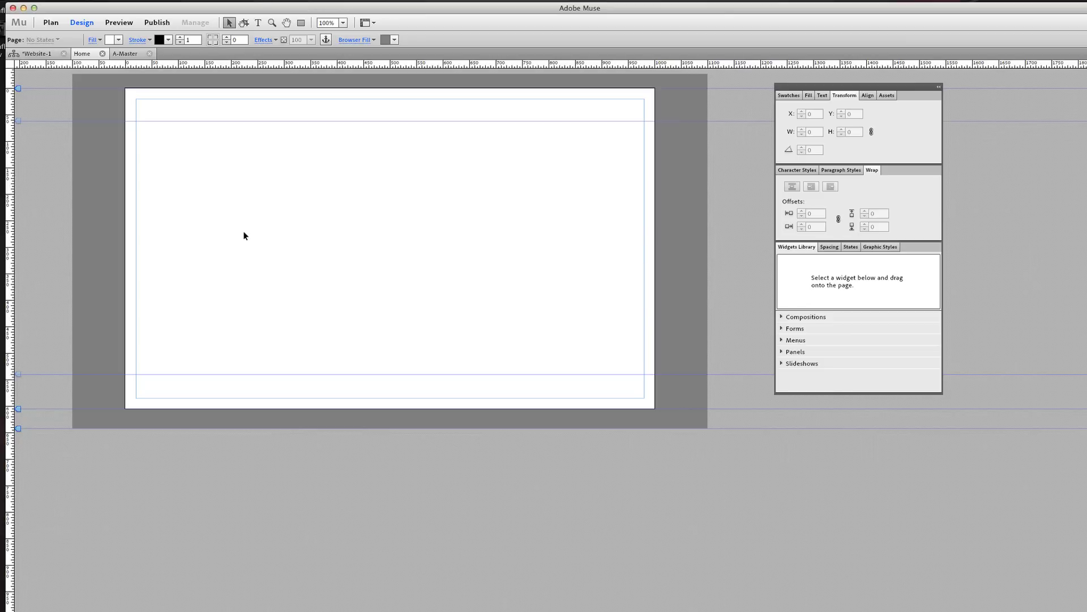
pyautogui.click(299, 24)
pyautogui.click(161, 248)
pyautogui.moveTo(253, 395); pyautogui.dragTo(547, 370)
pyautogui.press('super+z')
pyautogui.click(230, 24)
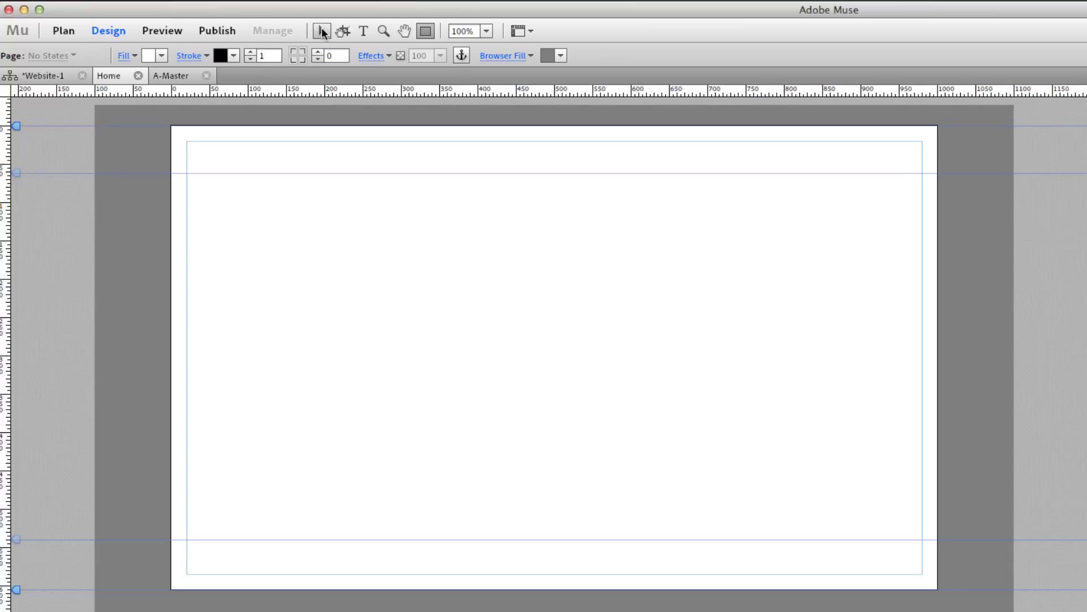
pyautogui.click(351, 29)
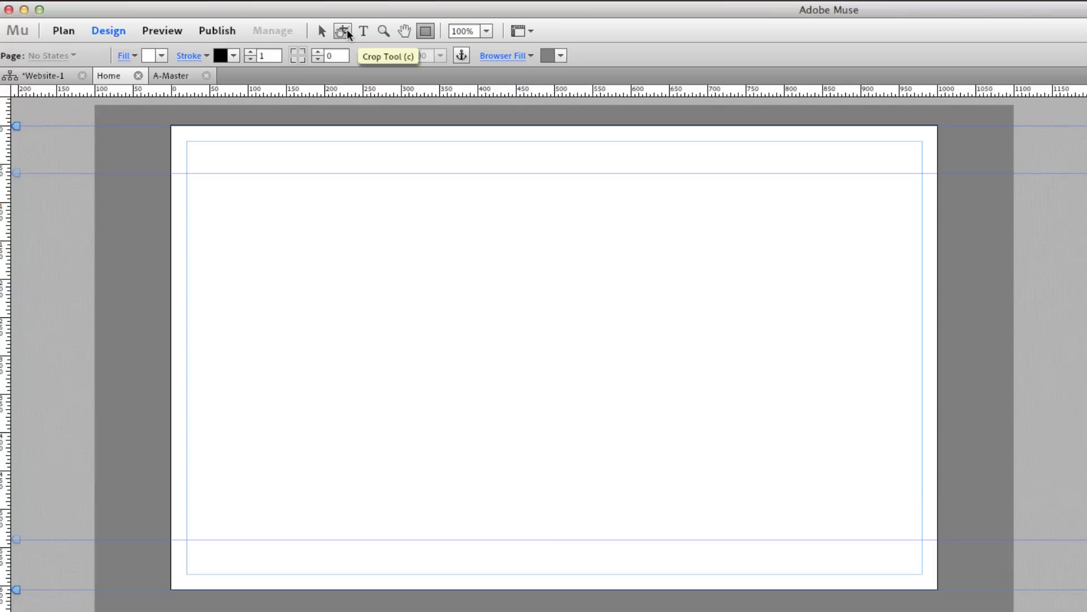
pyautogui.click(364, 32)
pyautogui.click(384, 31)
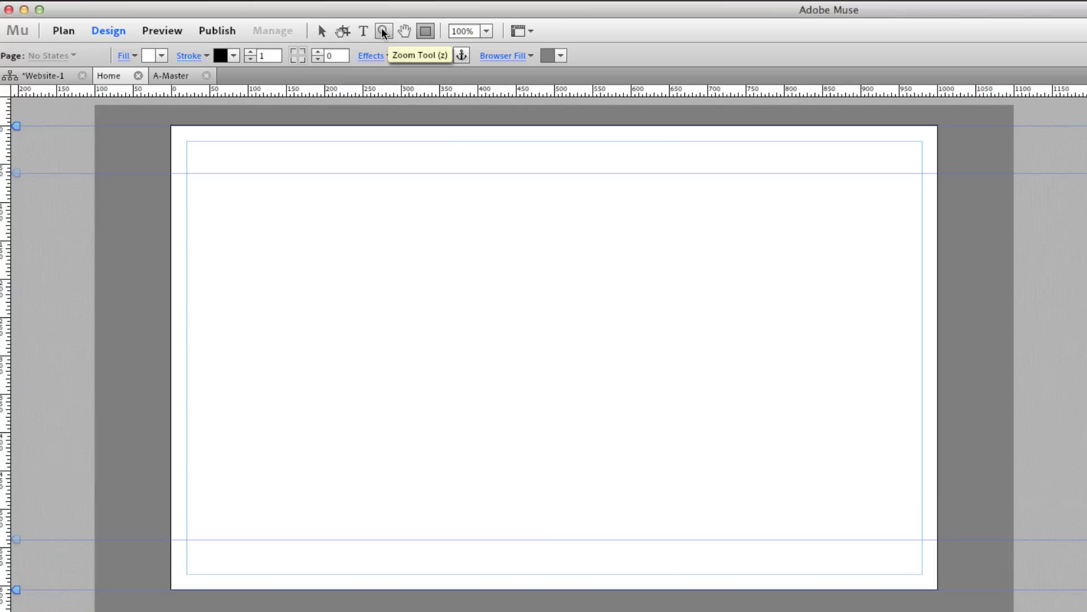
pyautogui.click(406, 32)
pyautogui.click(426, 32)
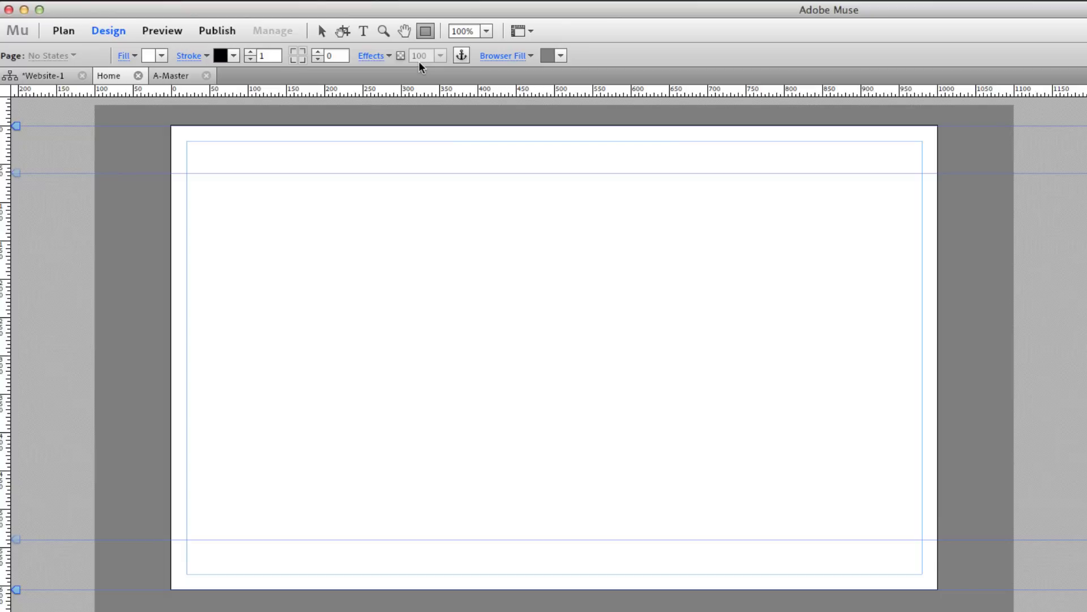
# - View the Home page at 125%, 200% and 150% zoom, and return it to 100%
pyautogui.click(486, 31)
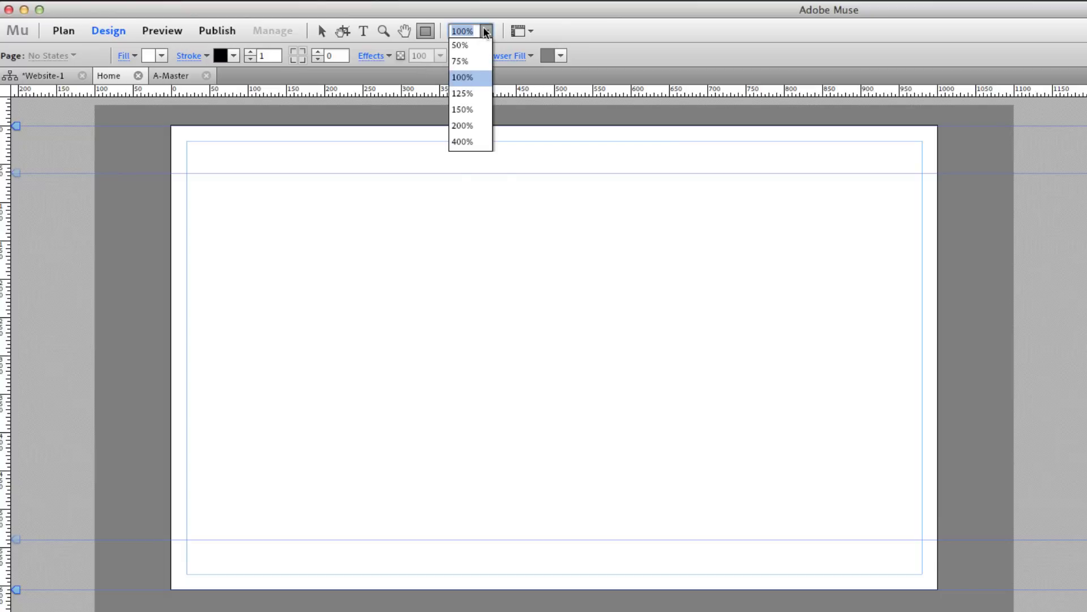
pyautogui.click(475, 93)
pyautogui.click(486, 31)
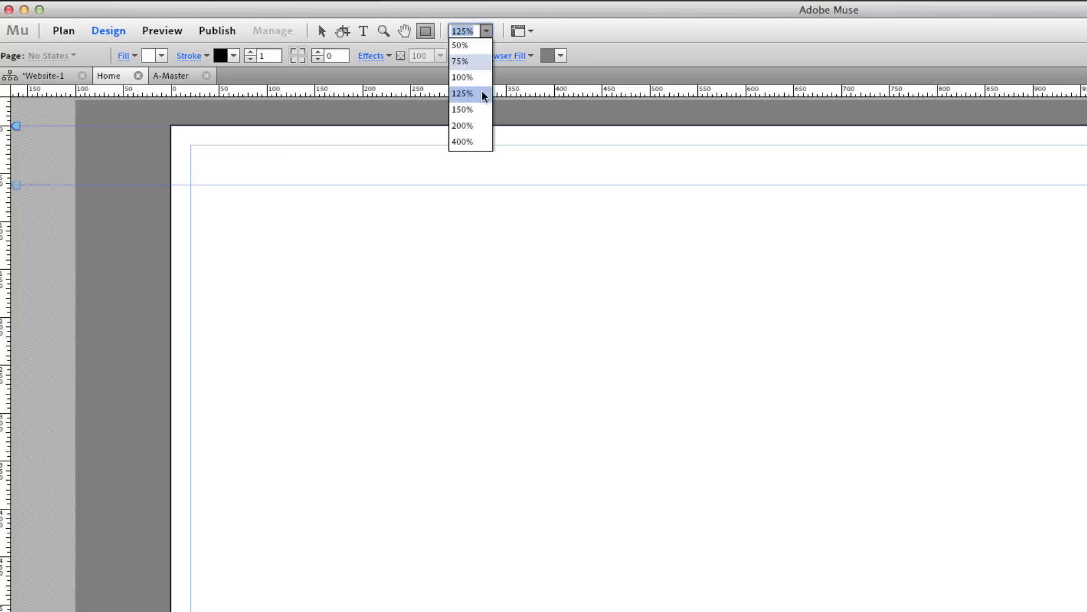
pyautogui.click(481, 125)
pyautogui.click(486, 32)
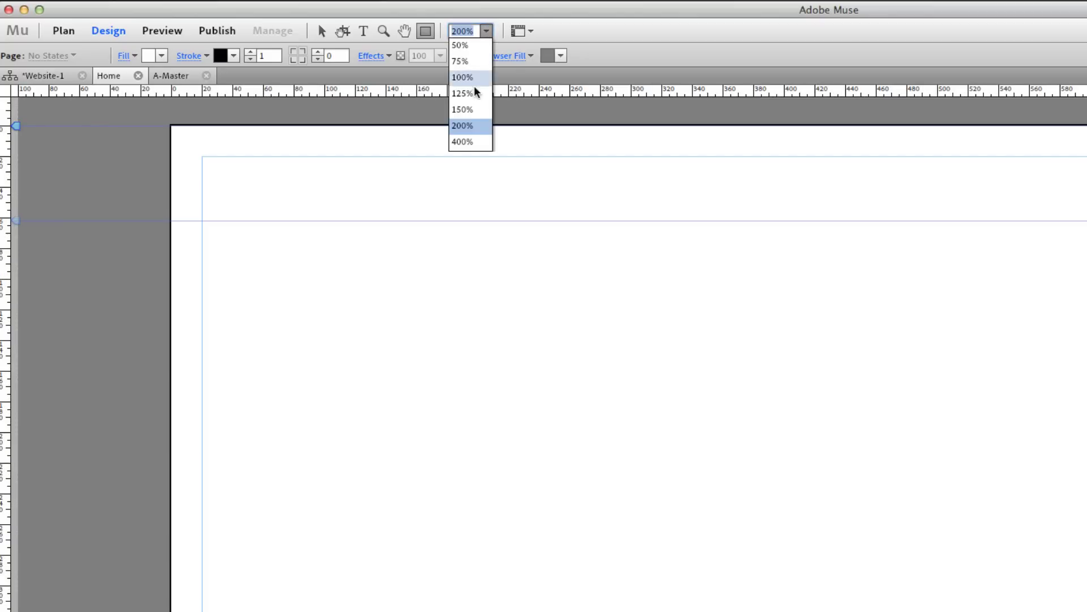
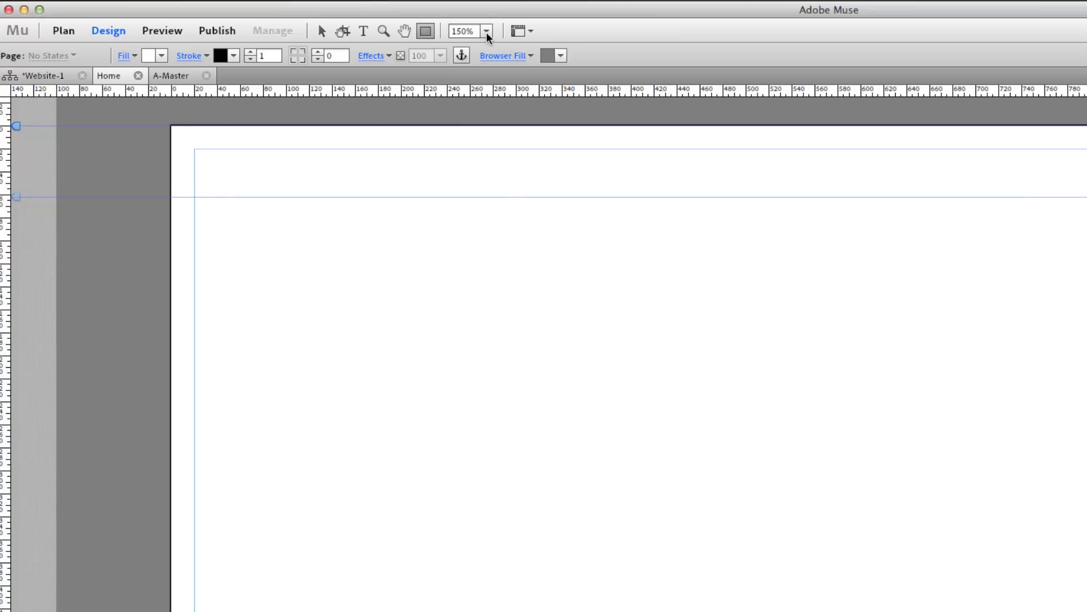
pyautogui.click(487, 31)
pyautogui.click(471, 78)
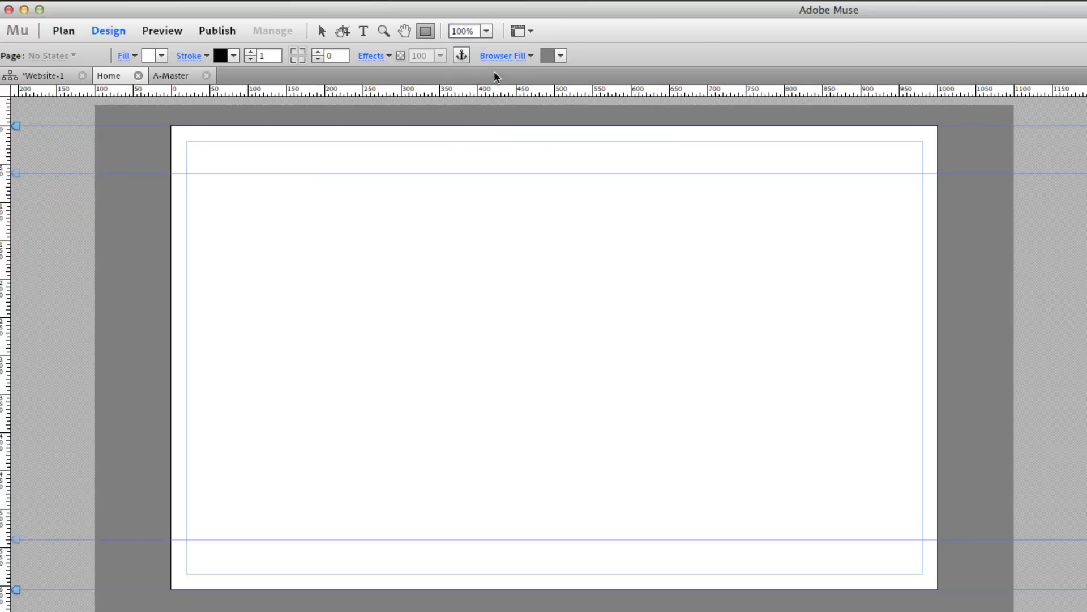
# - Hide the rulers and restore them, and toggle the guides off and on
pyautogui.click(518, 31)
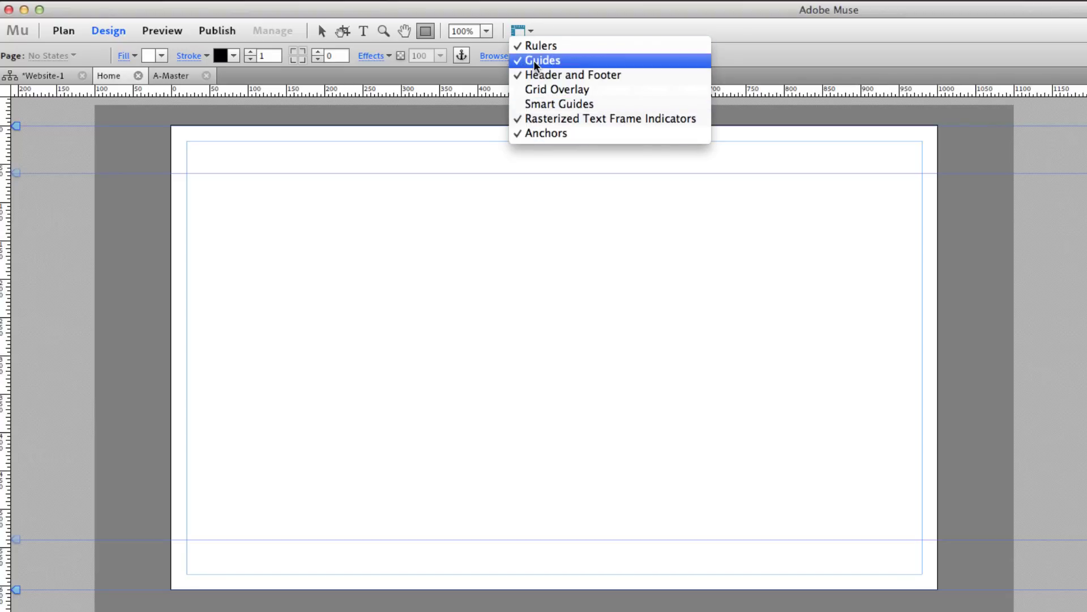
pyautogui.click(538, 45)
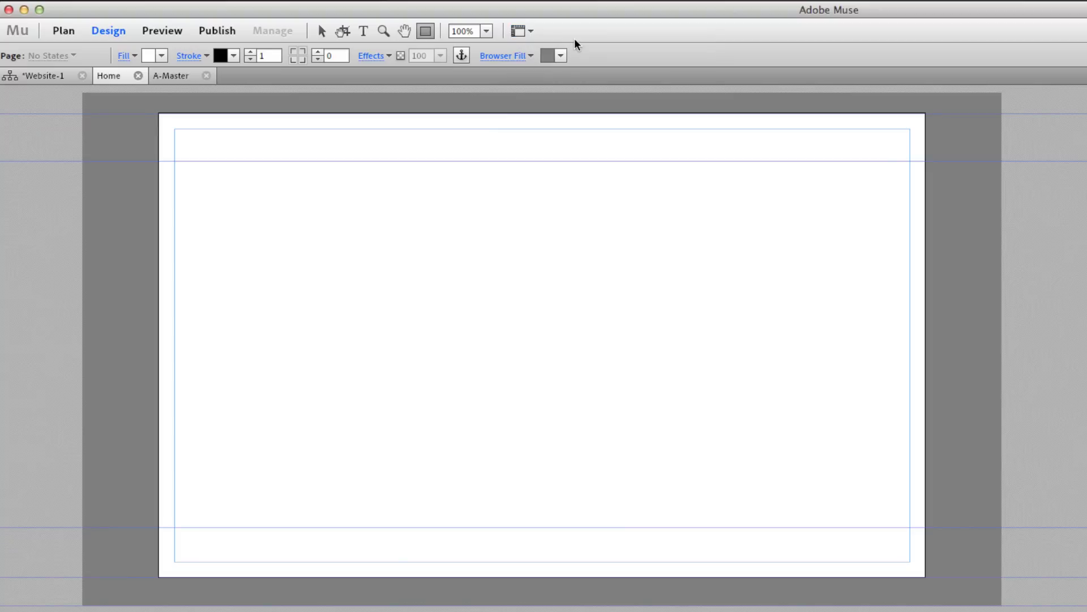
pyautogui.press('super+r')
pyautogui.press('super+r')
pyautogui.press('super+r')
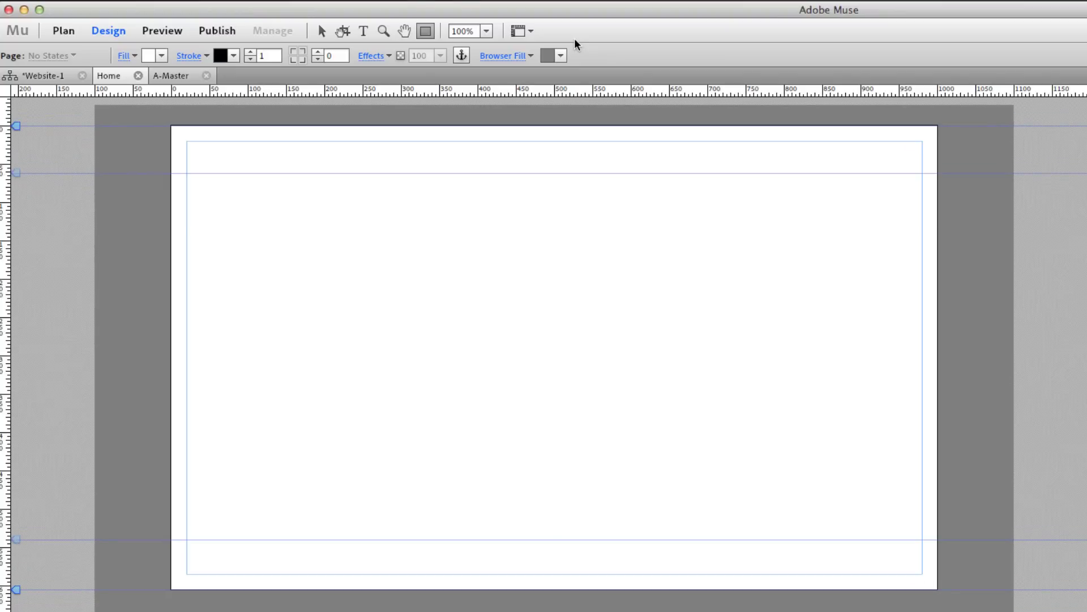
pyautogui.press('super+semicolon')
pyautogui.press('super+semicolon')
pyautogui.click(126, 57)
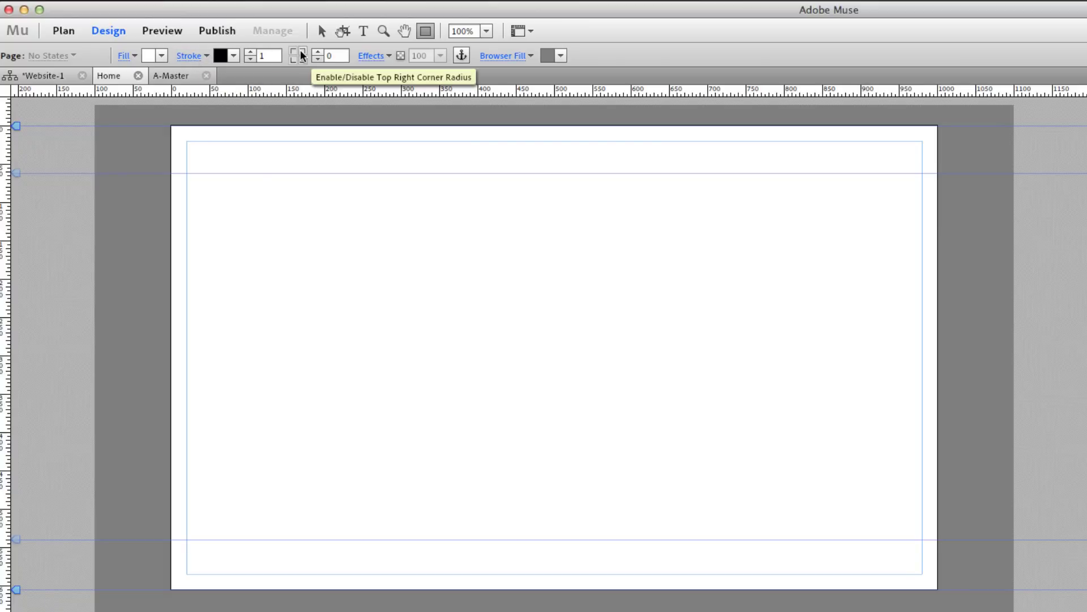
# - Look over the shadow effect settings and the Swatches, Fill, Text, Transform, Align and Assets options
pyautogui.click(368, 55)
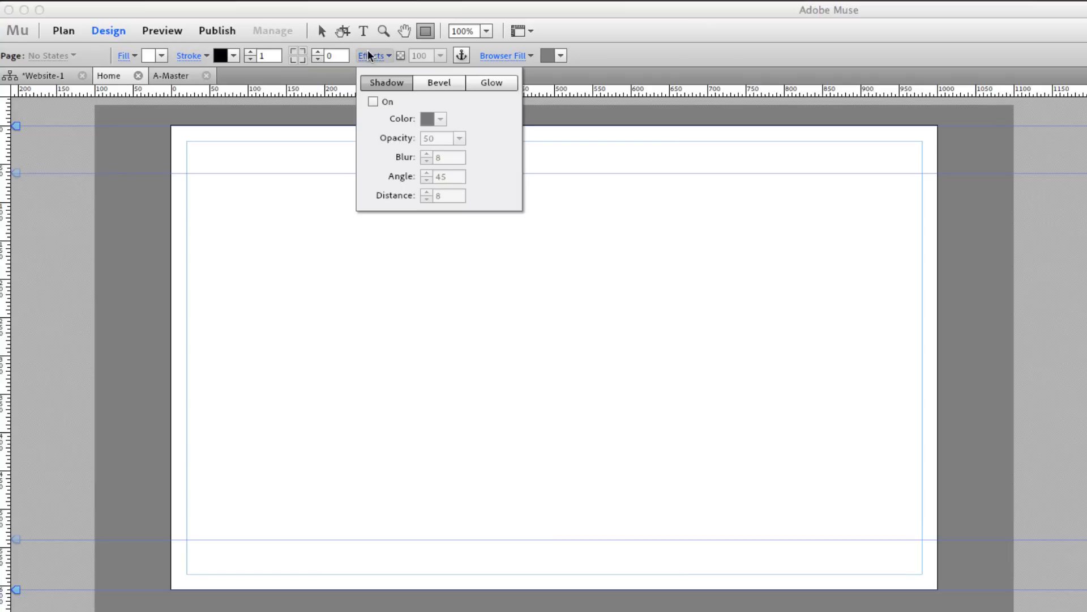
pyautogui.click(368, 55)
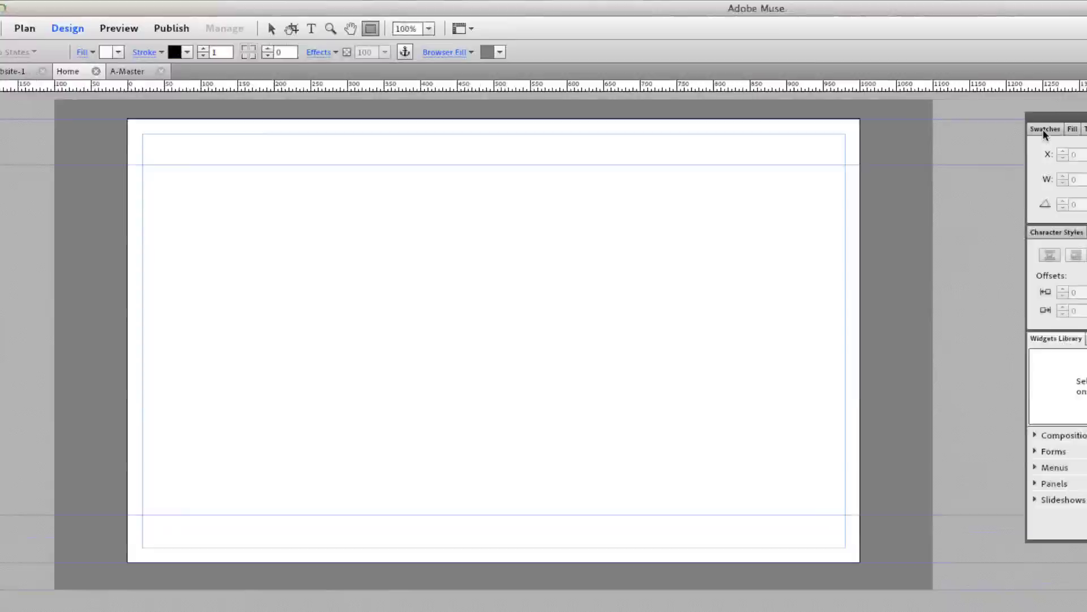
pyautogui.click(1045, 130)
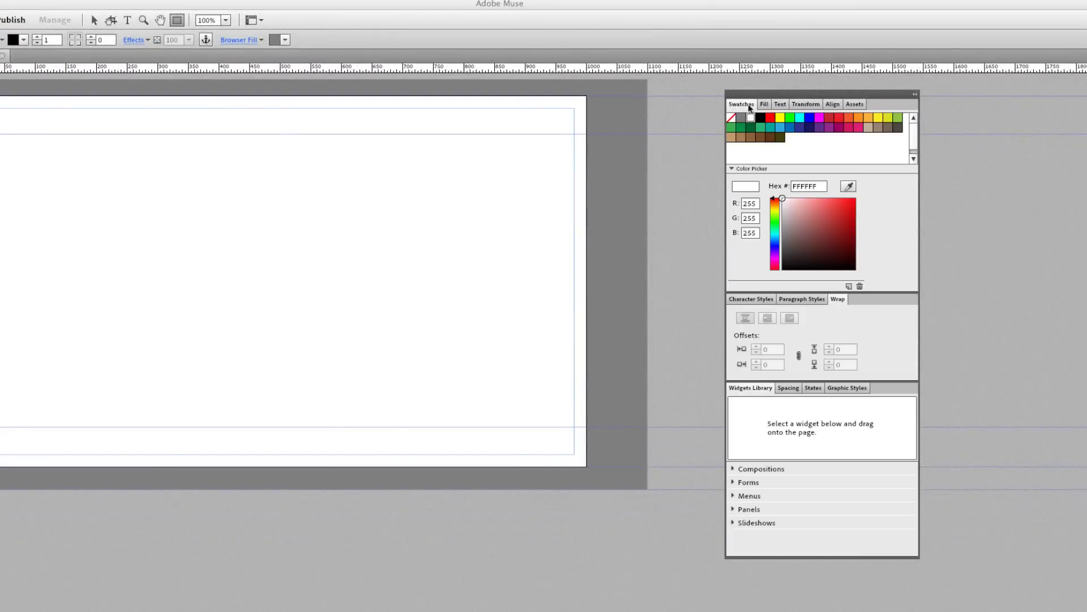
pyautogui.click(764, 105)
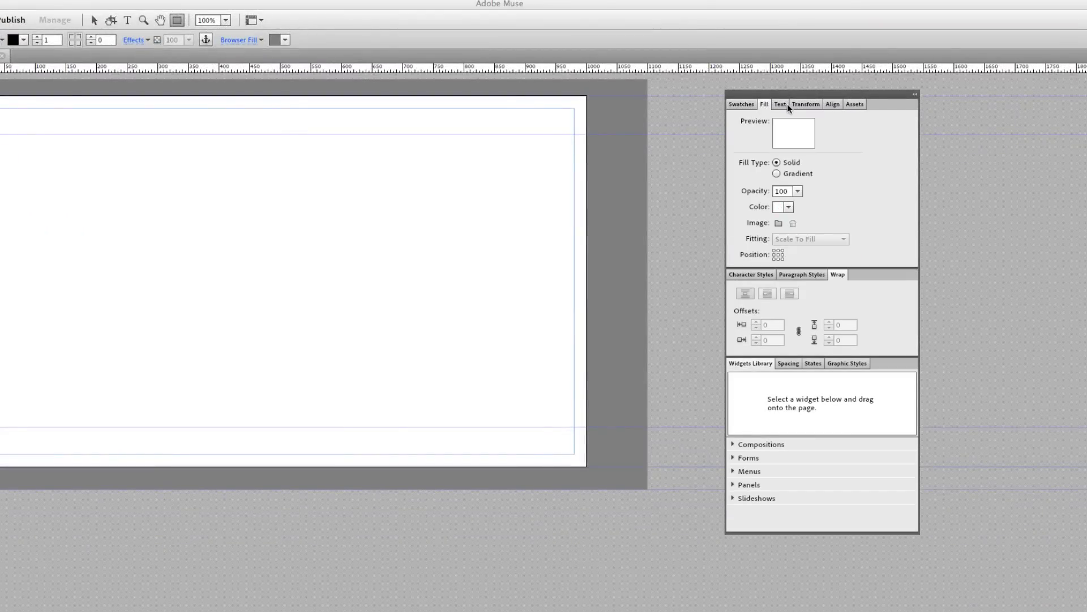
pyautogui.click(782, 106)
pyautogui.click(799, 106)
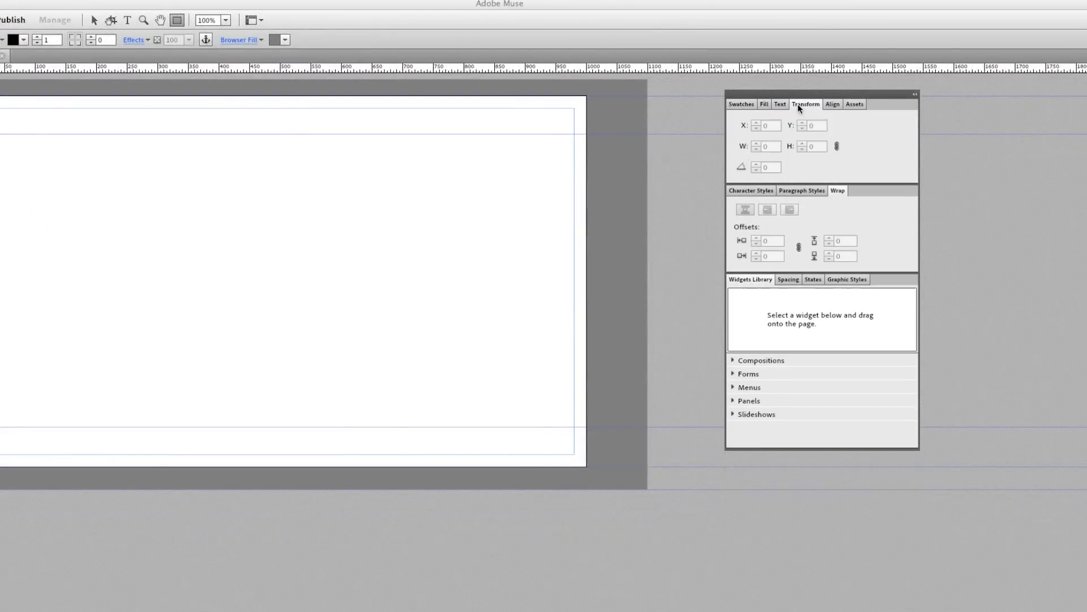
pyautogui.click(832, 107)
pyautogui.click(854, 104)
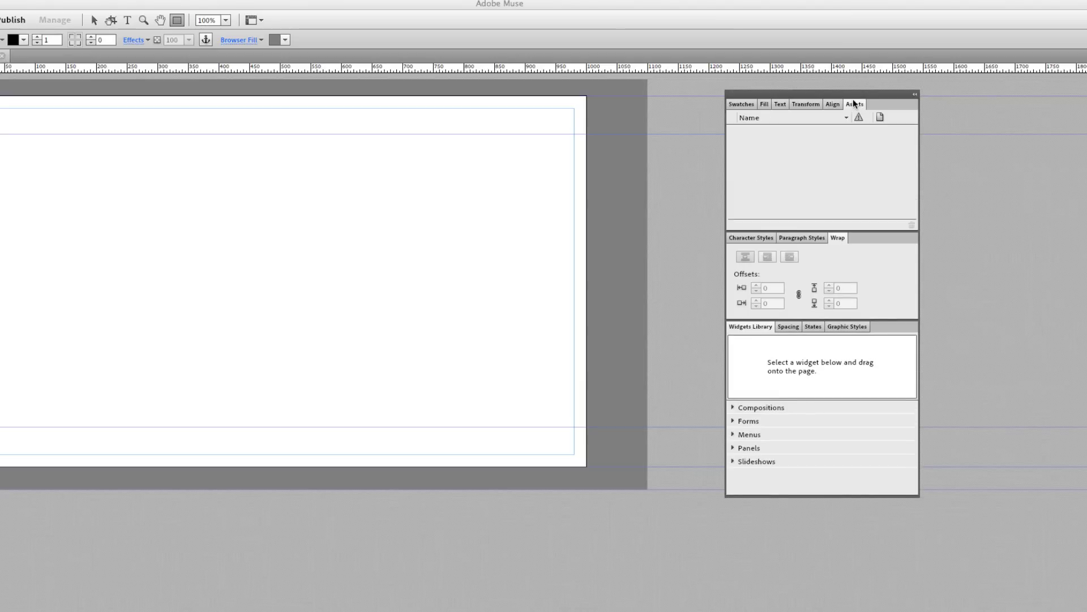
# - Look over the Character Styles and Paragraph Styles lists and the Wrap options
pyautogui.click(763, 240)
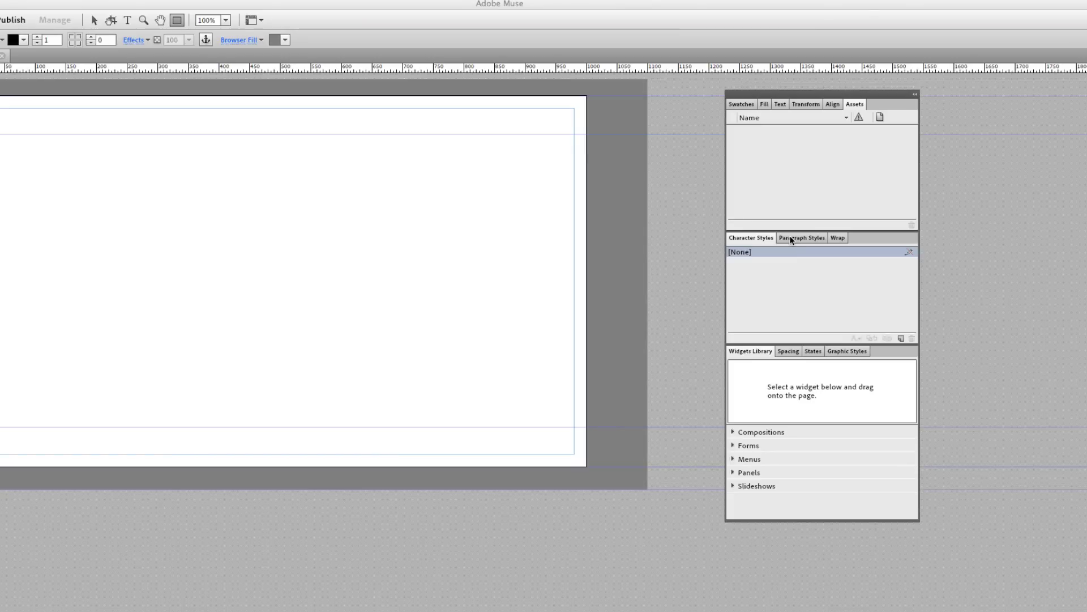
pyautogui.click(792, 240)
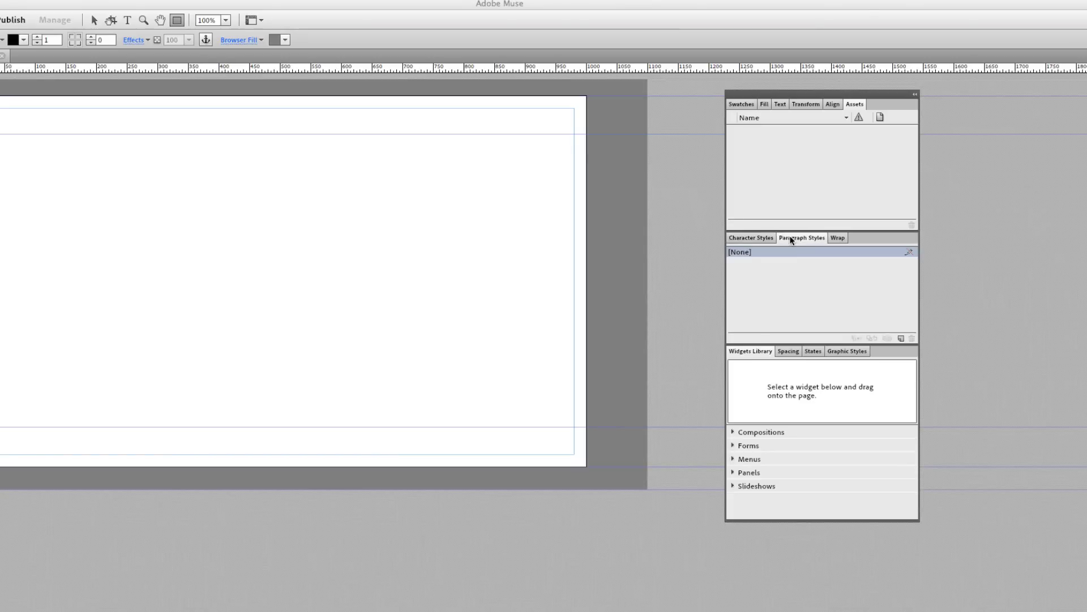
pyautogui.click(836, 236)
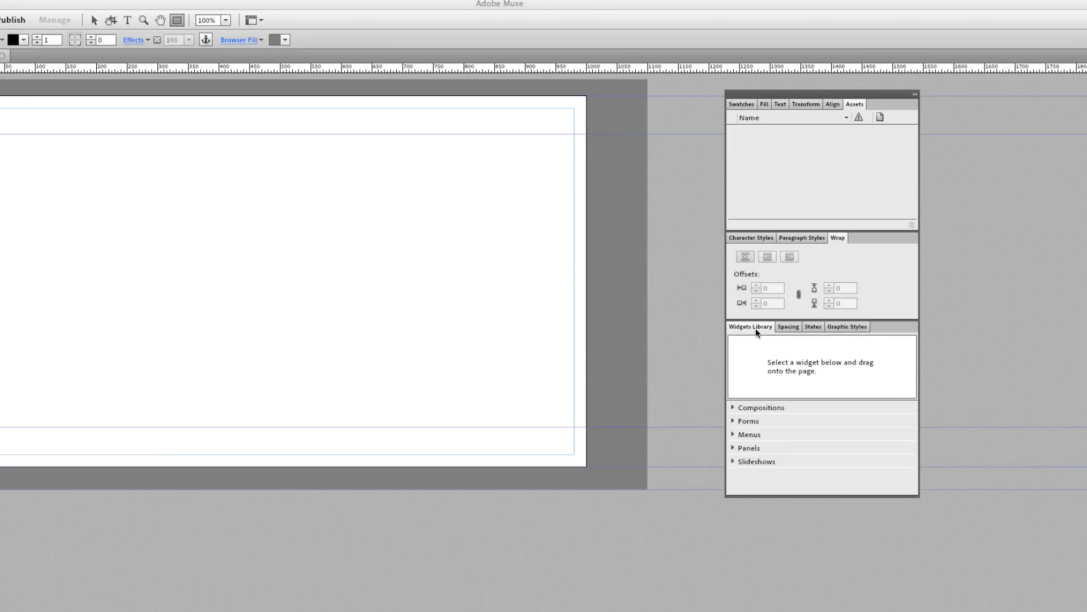
# - Browse the Forms, Menus, Panels and Slideshows categories of the Widgets Library, enlarging its list to fit more entries
pyautogui.click(733, 420)
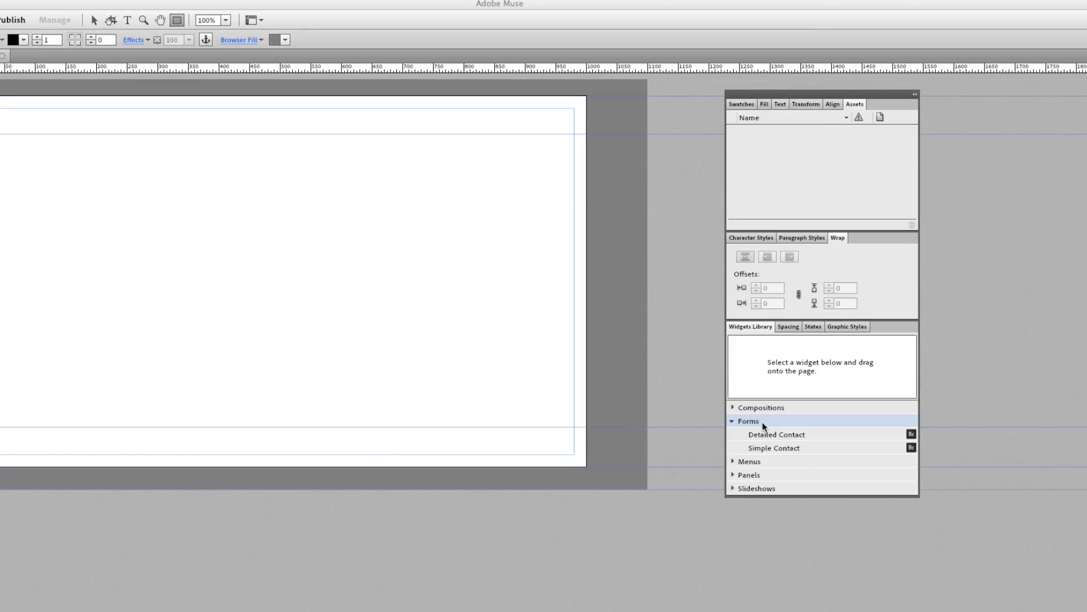
pyautogui.click(734, 461)
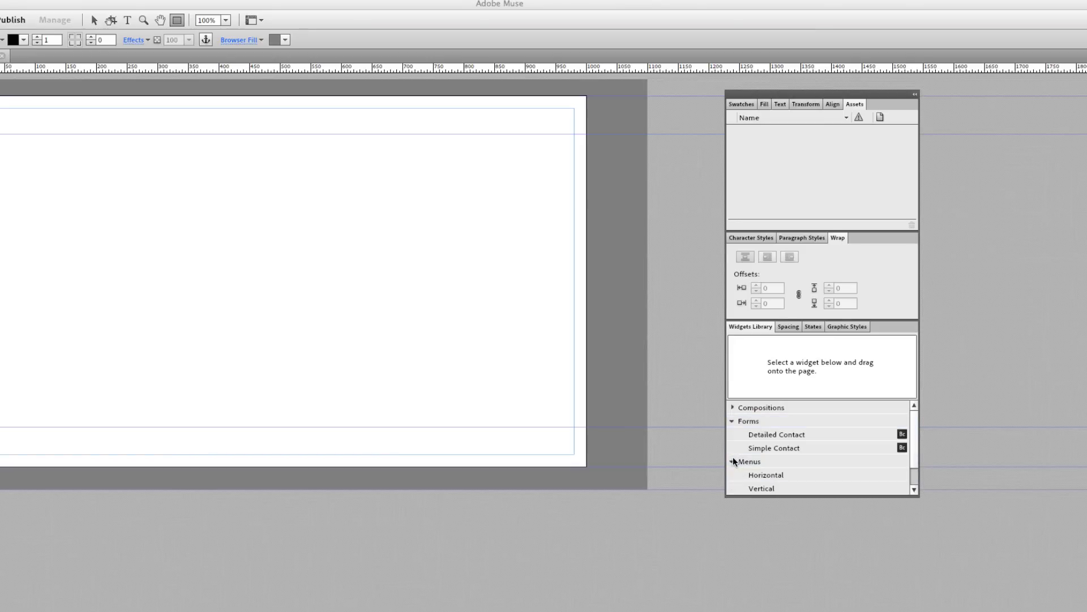
pyautogui.scroll(-2, 794, 476)
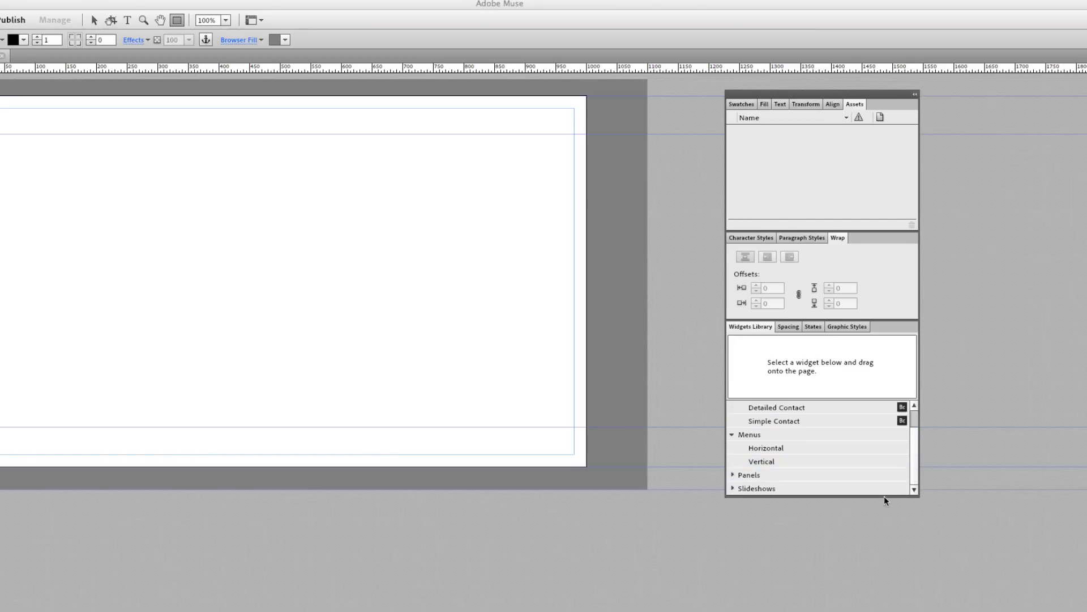
pyautogui.moveTo(884, 498); pyautogui.dragTo(884, 568)
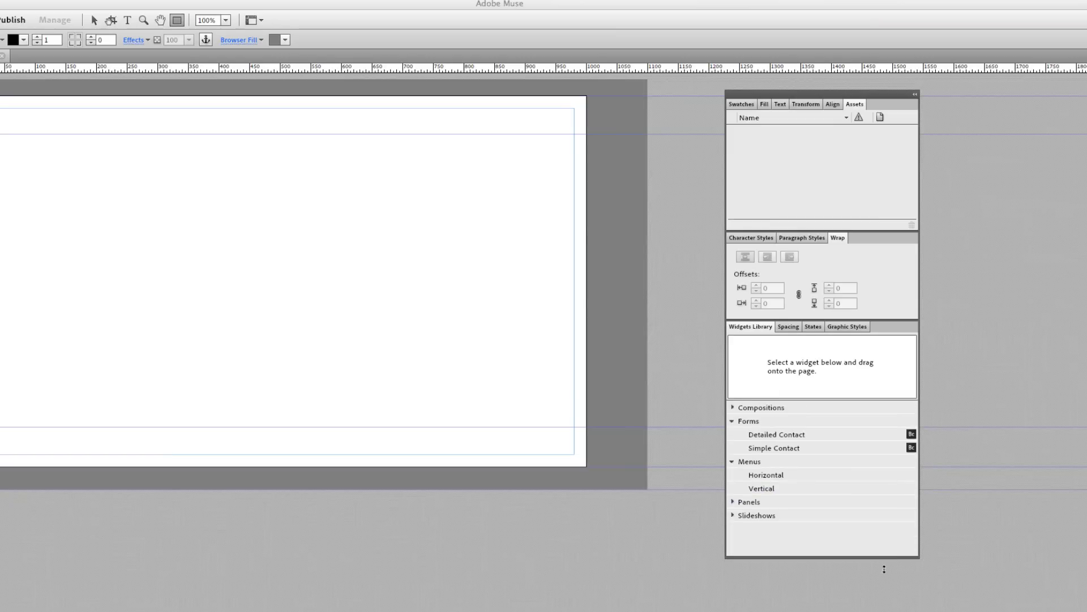
pyautogui.click(733, 502)
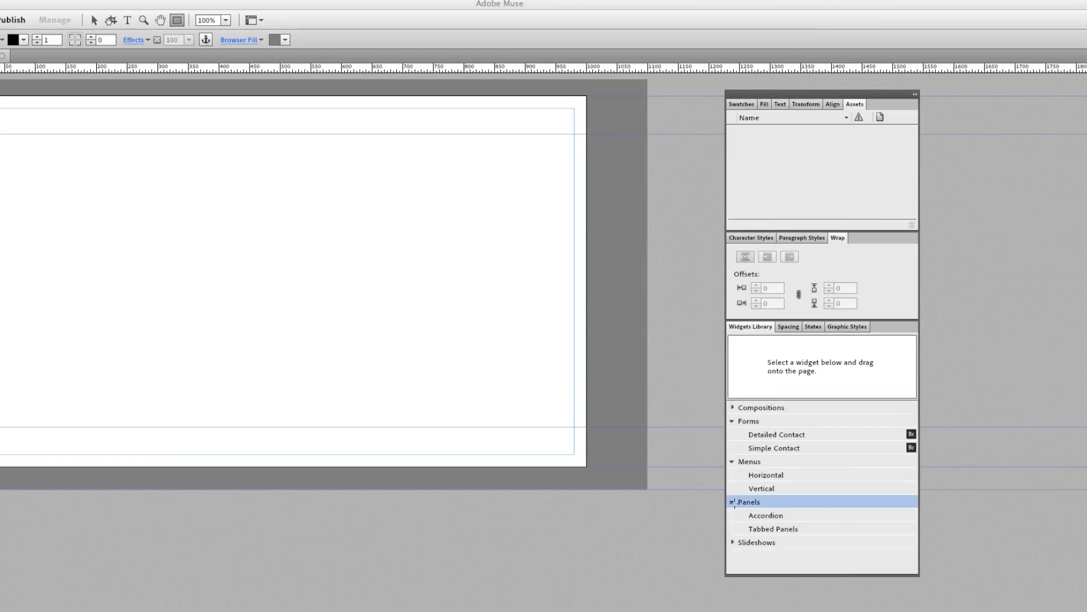
pyautogui.click(732, 502)
pyautogui.click(733, 516)
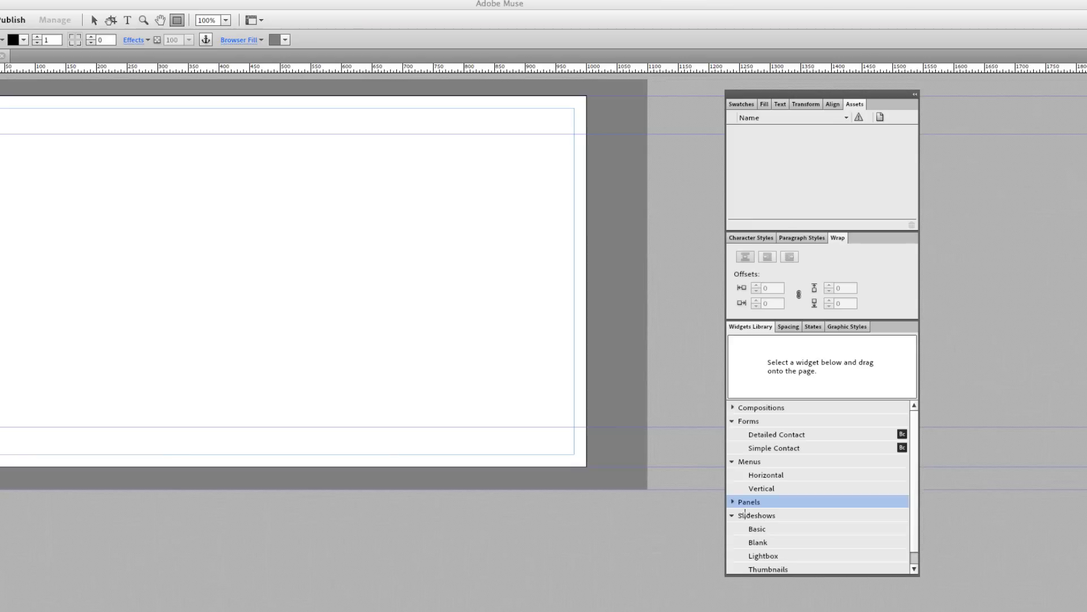
# - Look over the Spacing, States and Graphic Styles options
pyautogui.click(788, 327)
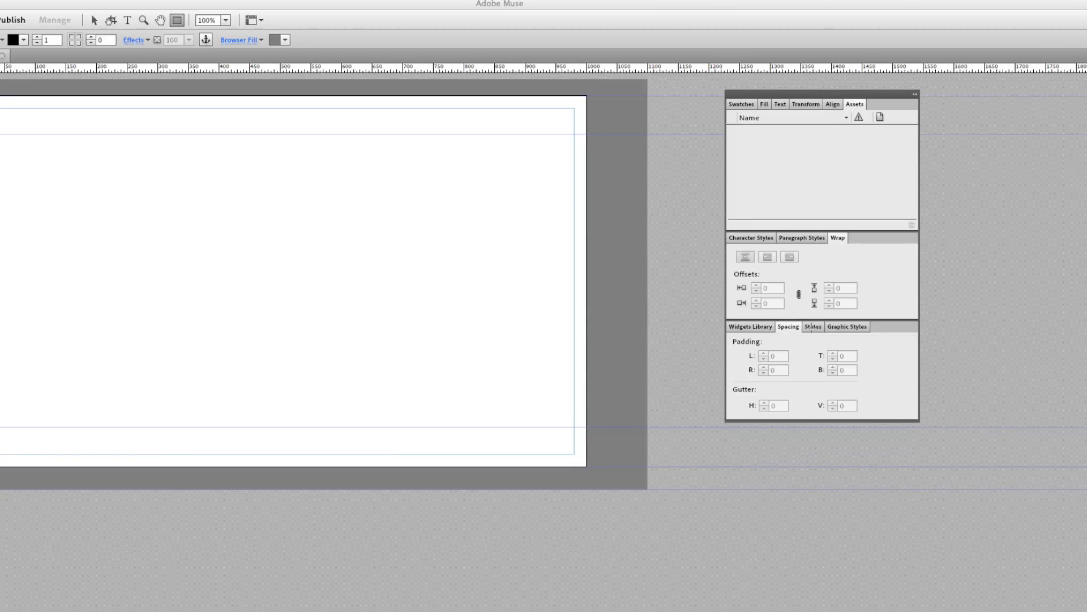
pyautogui.click(811, 327)
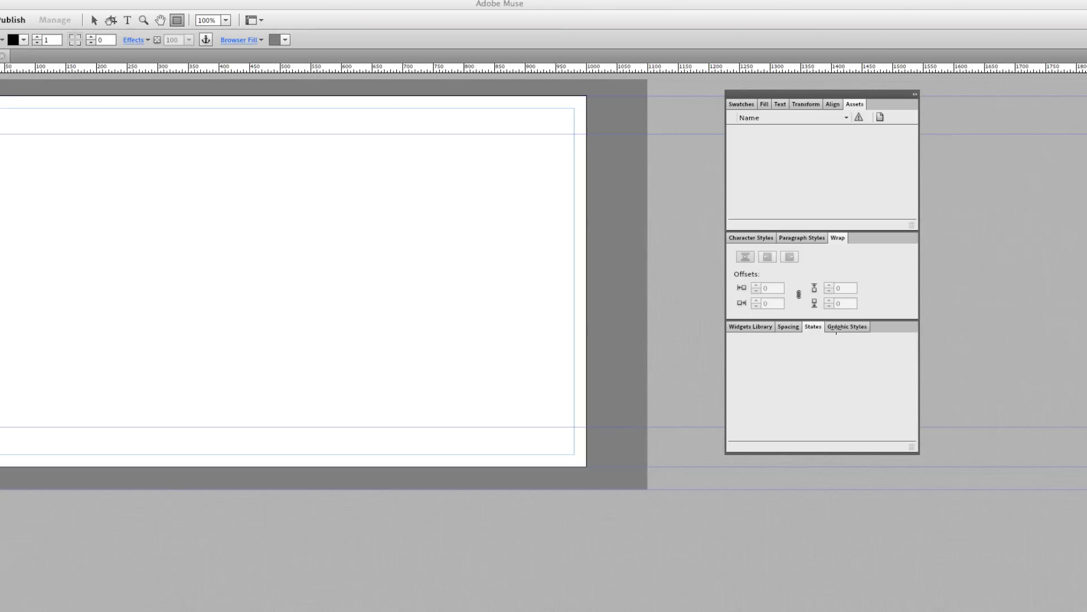
pyautogui.click(836, 330)
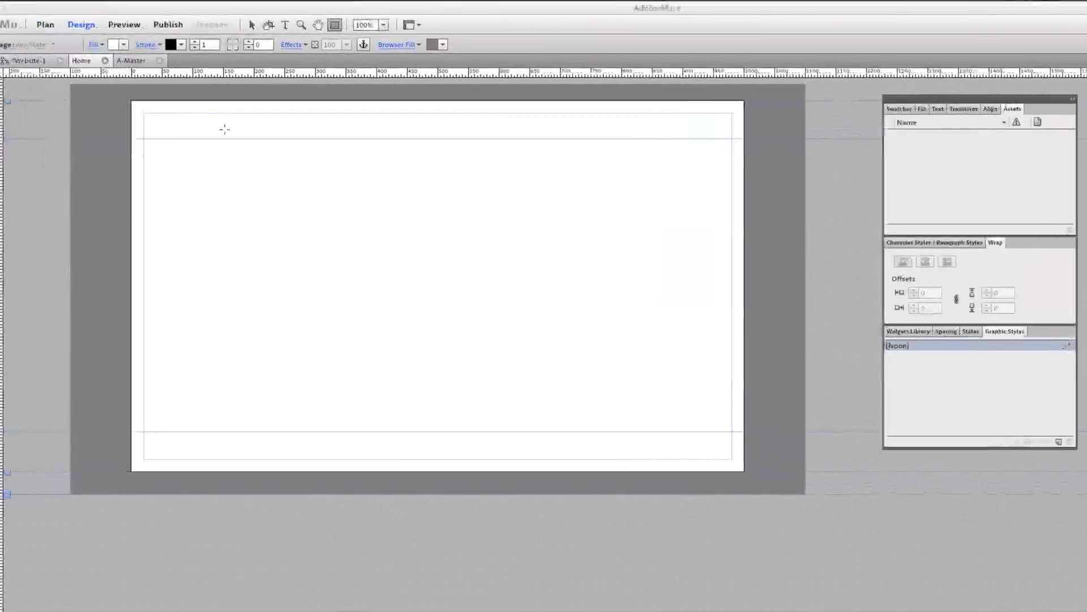
# - Draw a rectangle about 862 by 300 px across the upper part of the Home page and fill it with red
pyautogui.moveTo(12, 116); pyautogui.dragTo(540, 299)
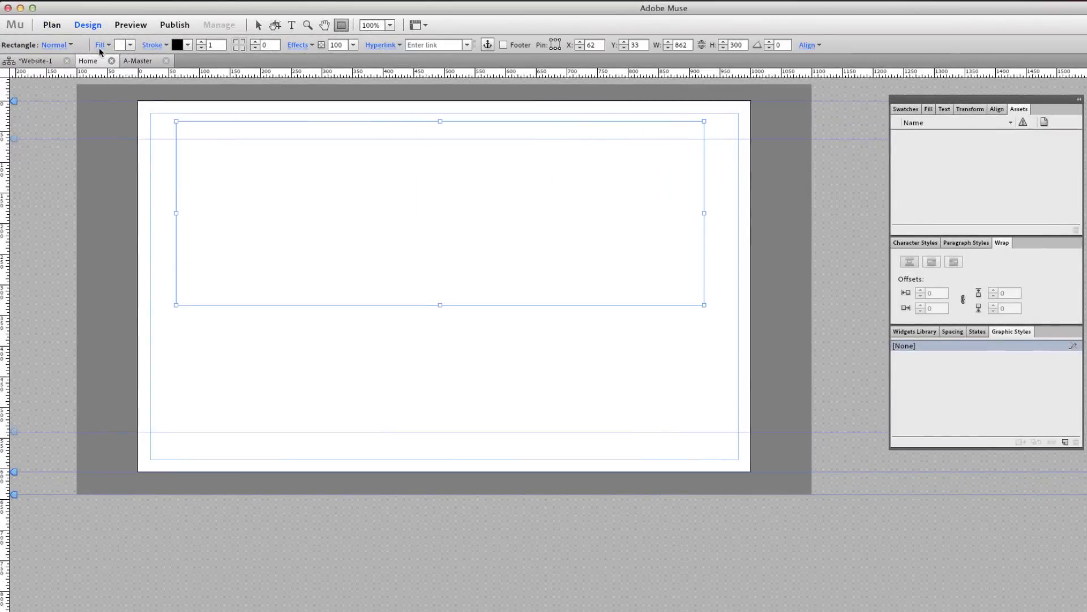
pyautogui.click(130, 44)
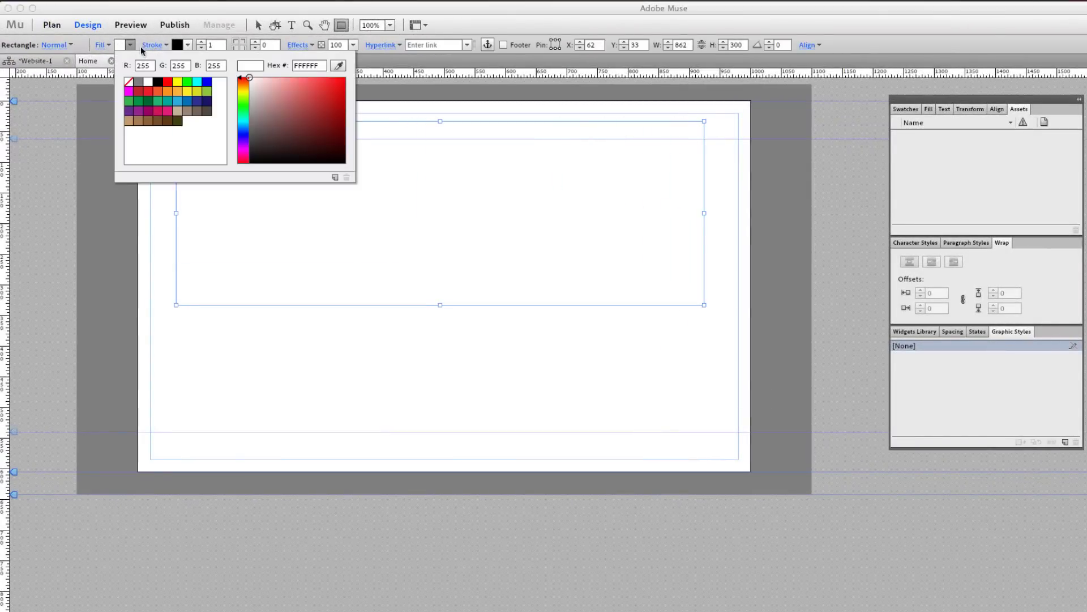
pyautogui.click(168, 82)
# - Preview the Home page within Muse and in the web browser, close the browser preview and minimize the browser window
pyautogui.click(143, 25)
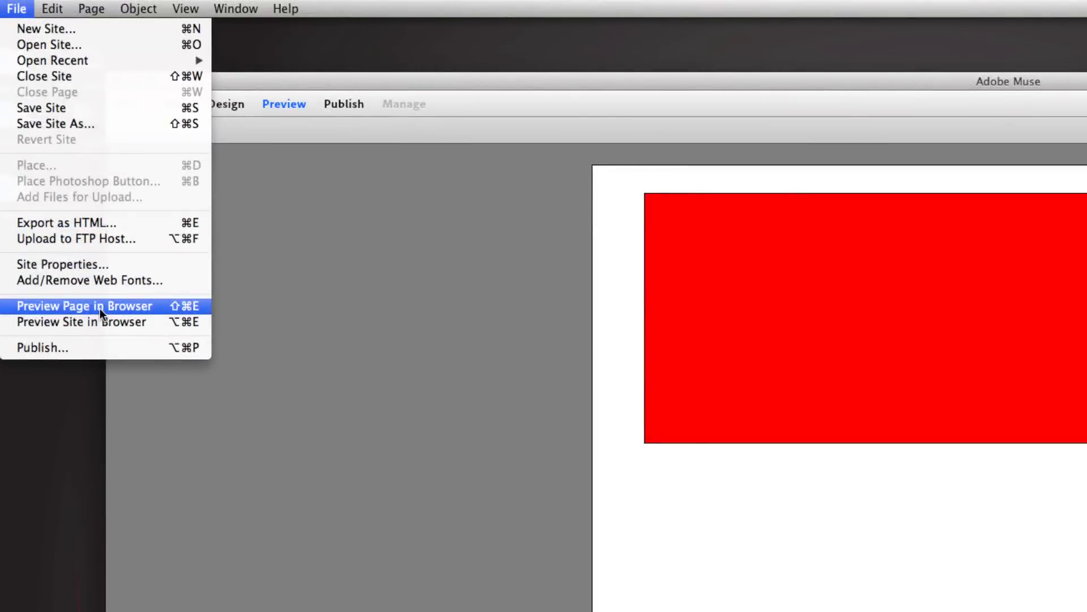
pyautogui.click(100, 307)
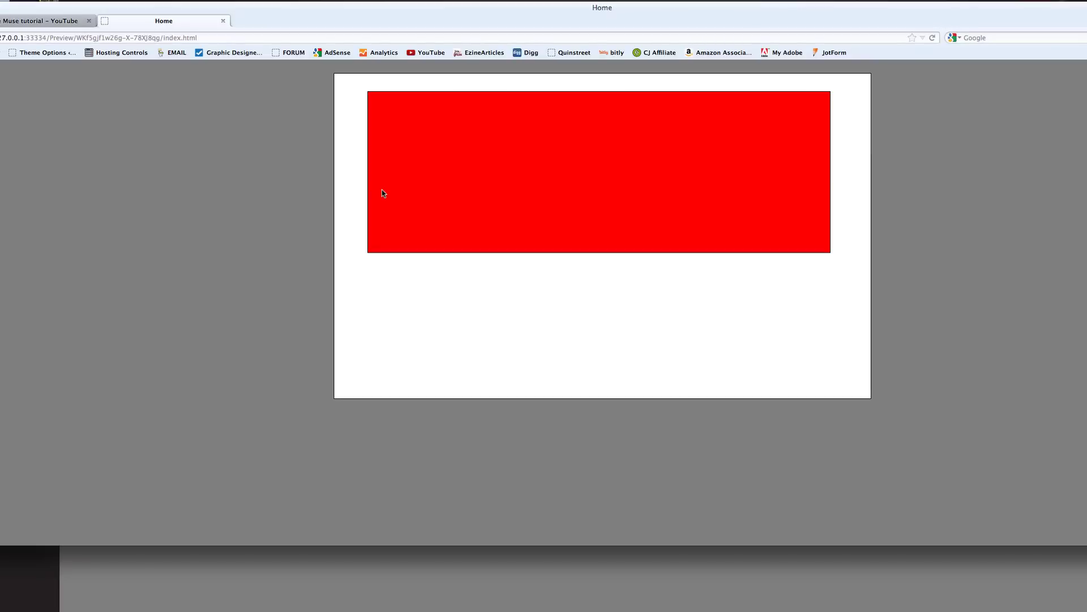
pyautogui.press('super+w')
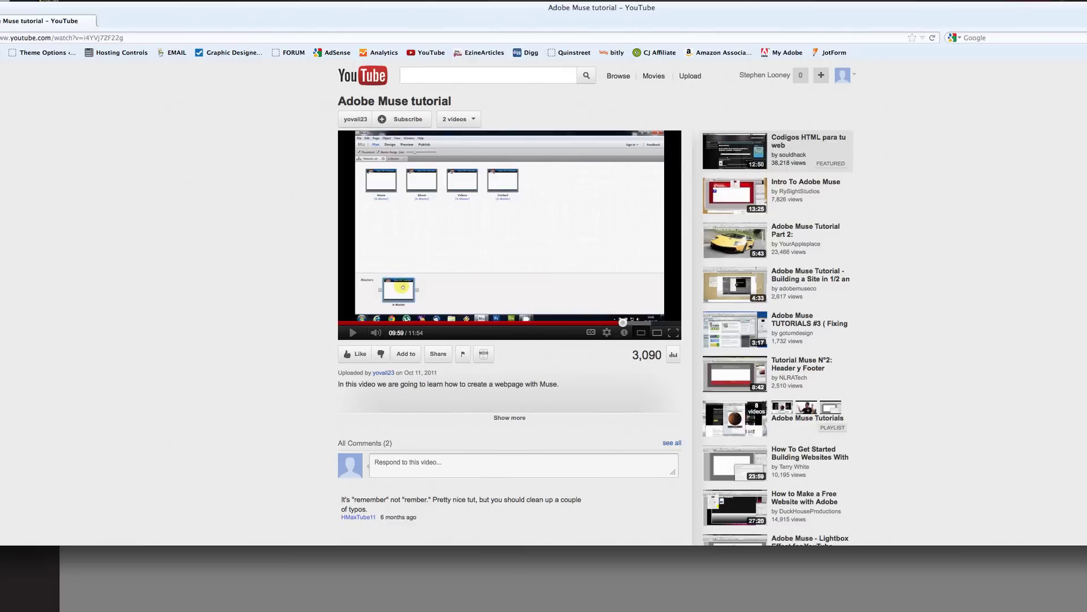
pyautogui.press('super+m')
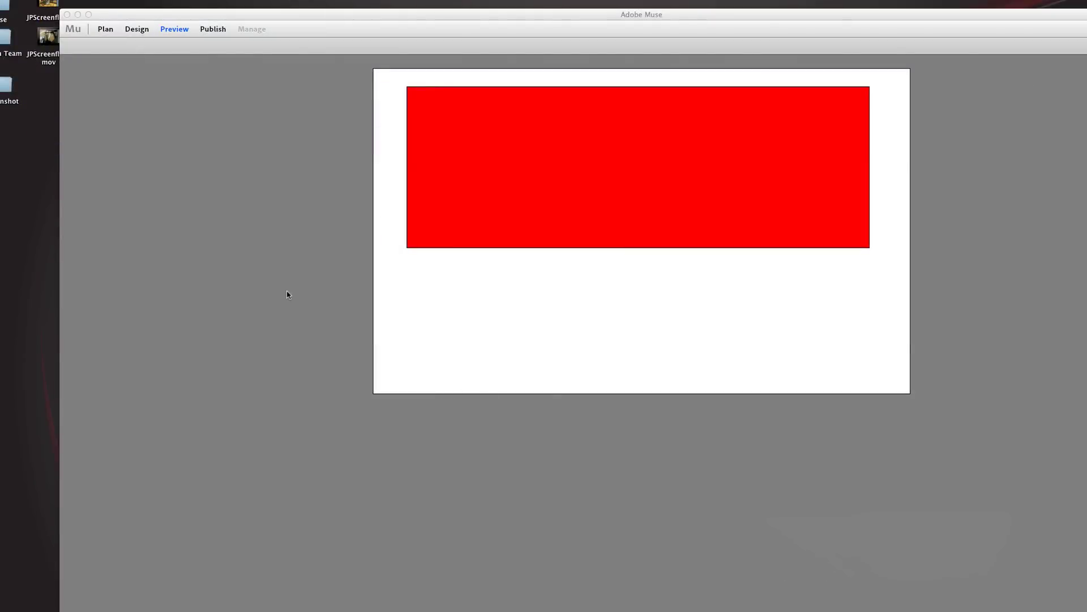
# - View the site publishing settings and cancel them, and select the Home page in the Plan view
pyautogui.click(208, 33)
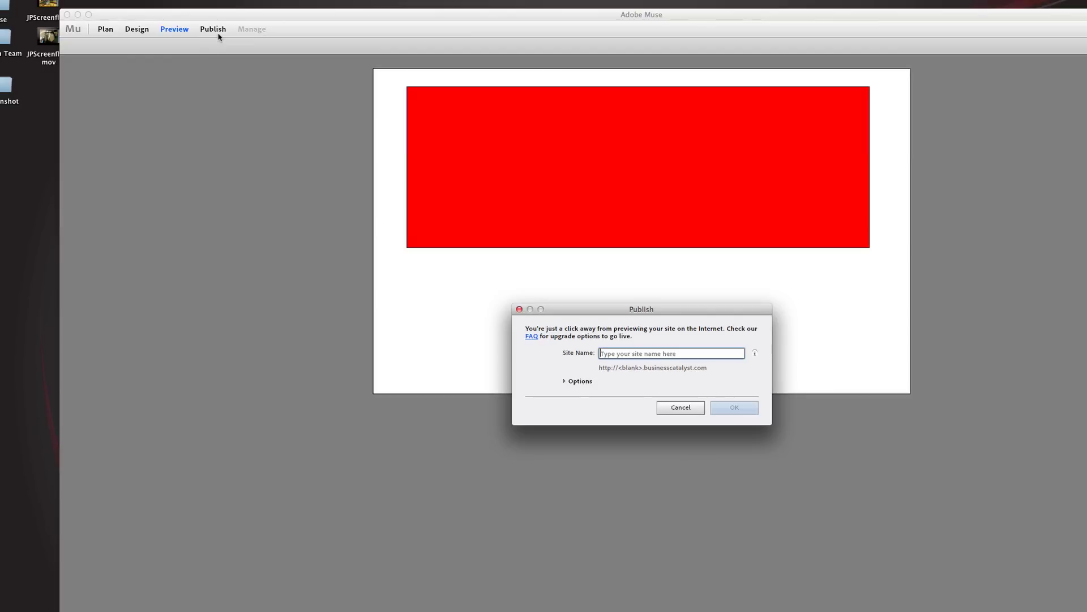
pyautogui.click(683, 407)
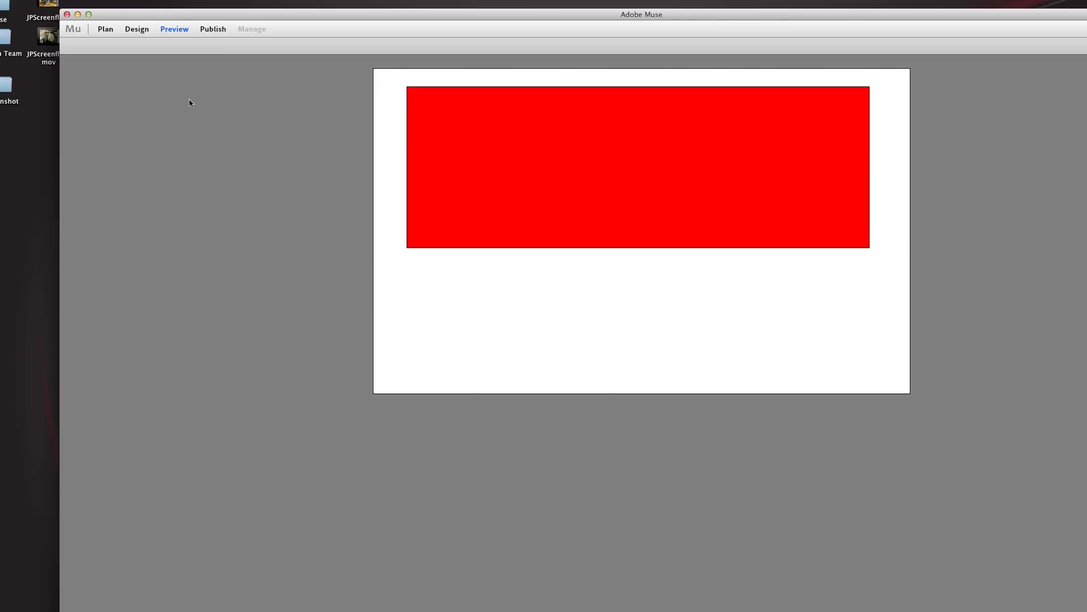
pyautogui.click(107, 30)
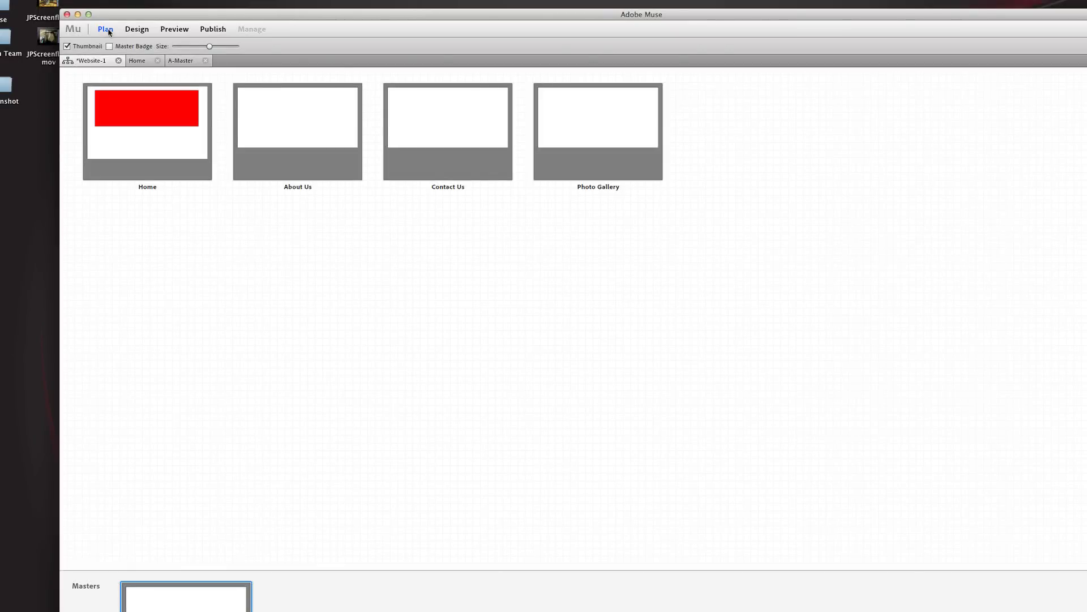
pyautogui.click(124, 119)
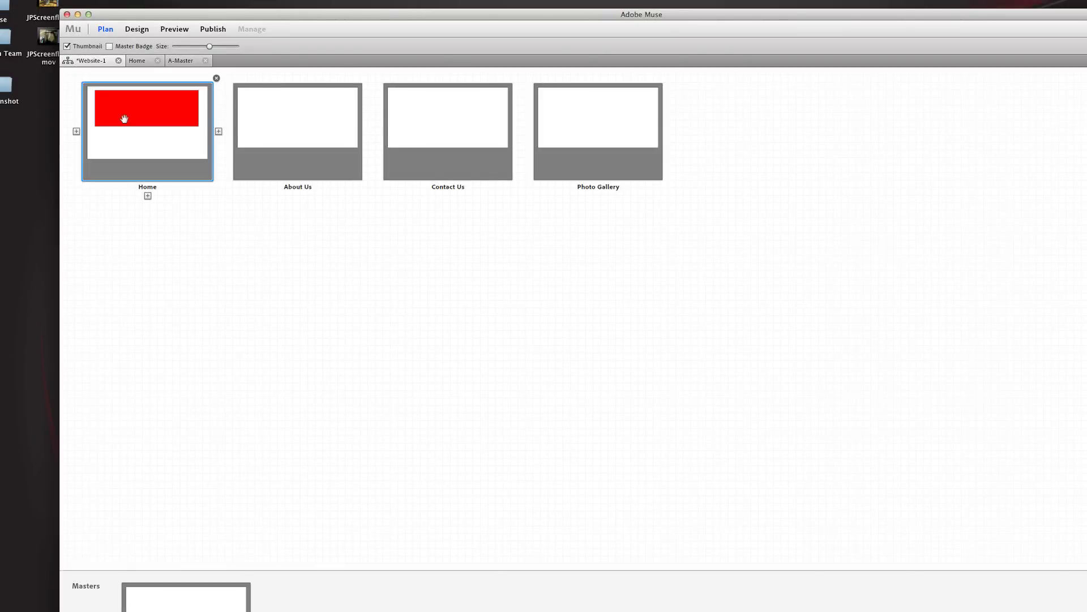